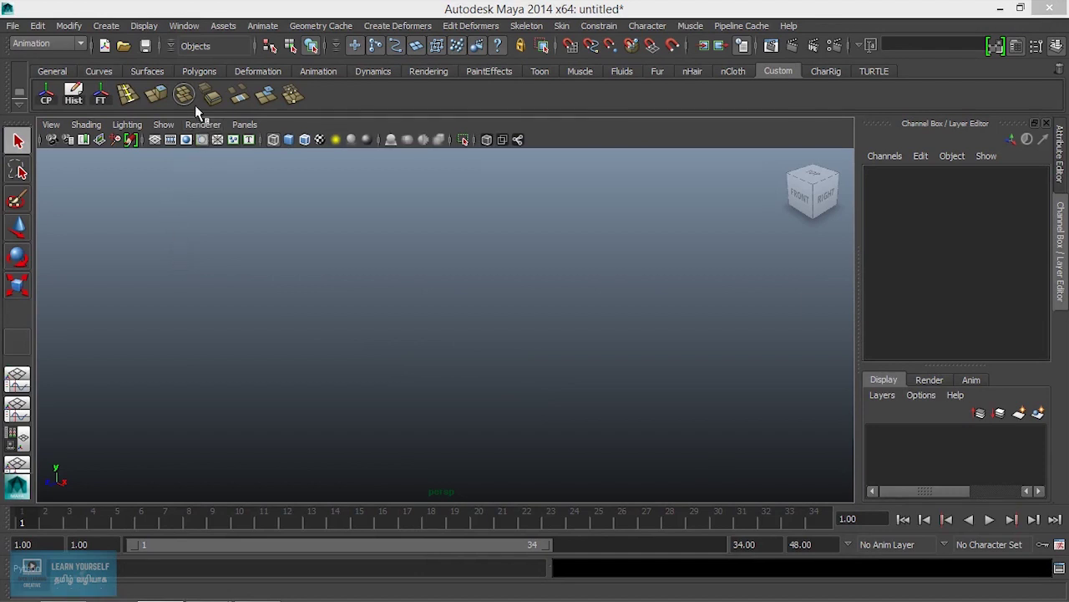
Step: Split the viewport into the Two Panes Side by Side layout, perspective left and grid right
{"action": "left_click", "coordinate": [184, 25]}
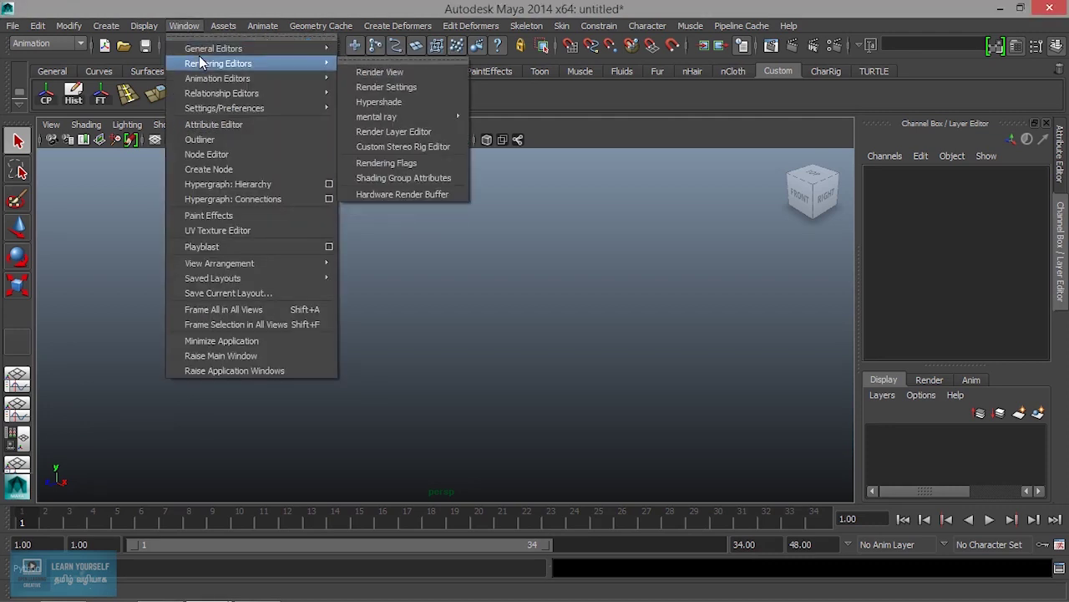
{"action": "mouse_move", "coordinate": [214, 49]}
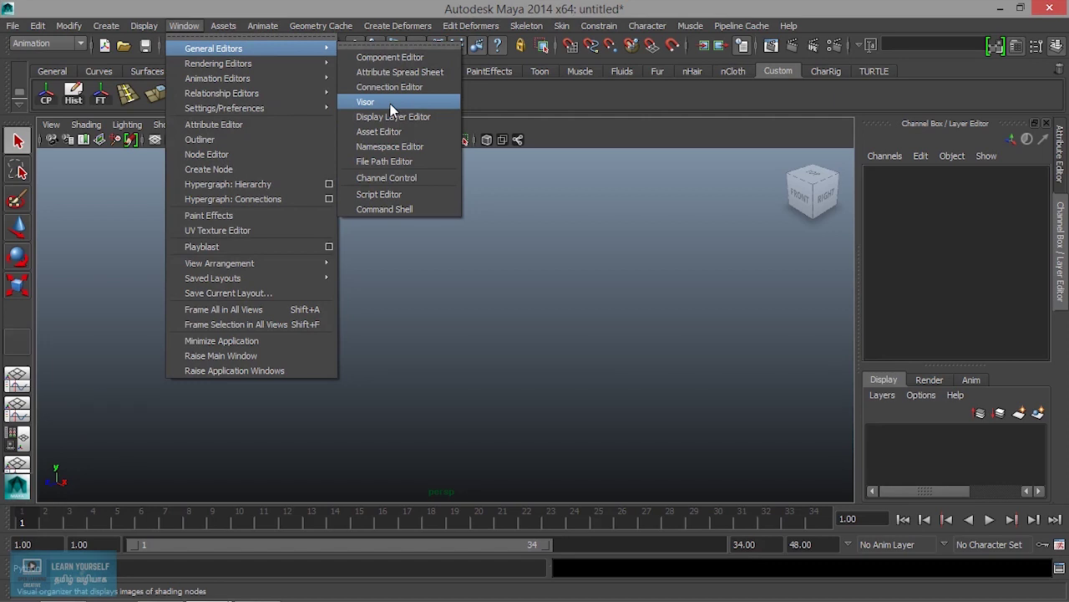
{"action": "left_click", "coordinate": [100, 301]}
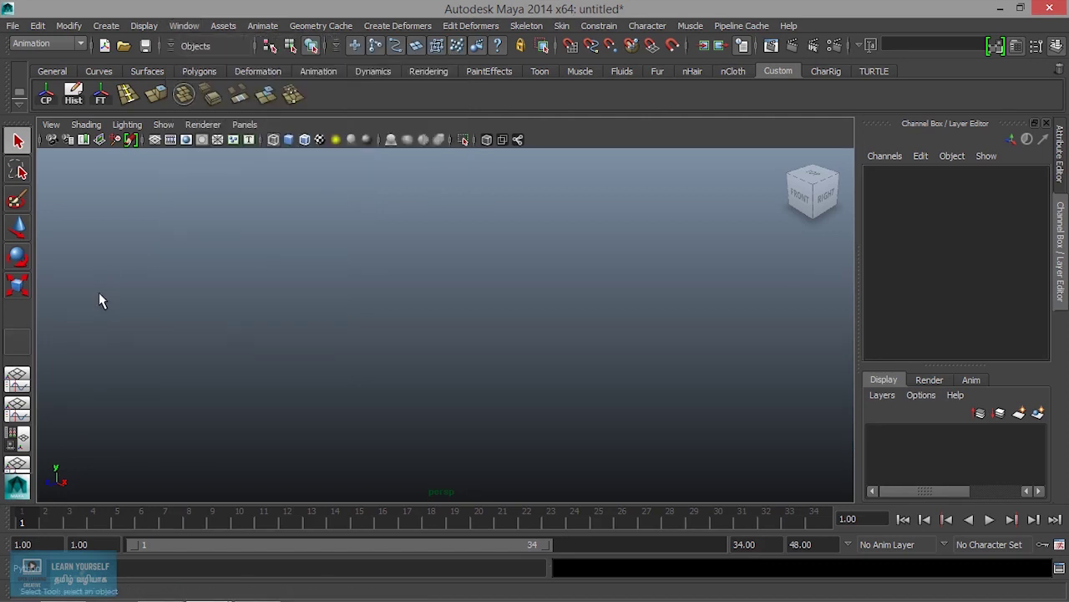
{"action": "left_click", "coordinate": [244, 124]}
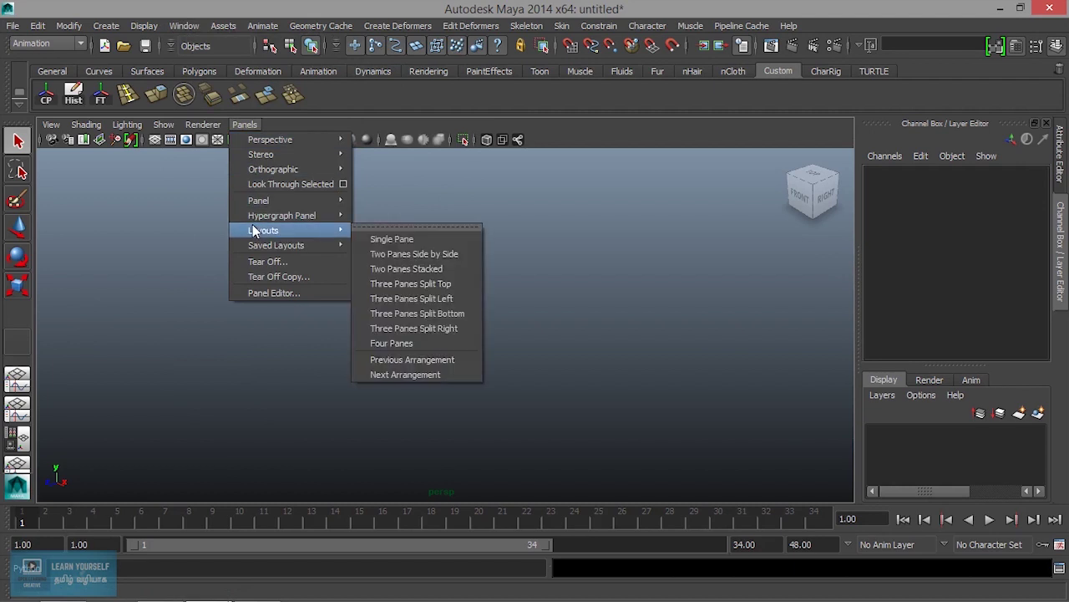
{"action": "left_click", "coordinate": [420, 255]}
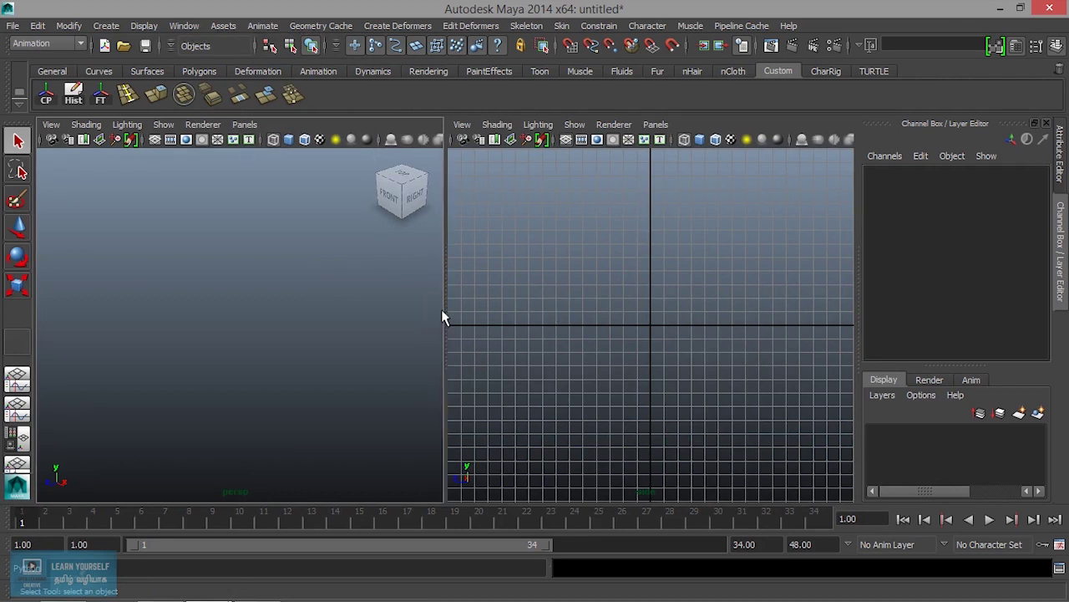
Step: Adjust the pane divider width and turn the left pane into the Visor
{"action": "left_click_drag", "start_coordinate": [445, 311], "coordinate": [193, 311]}
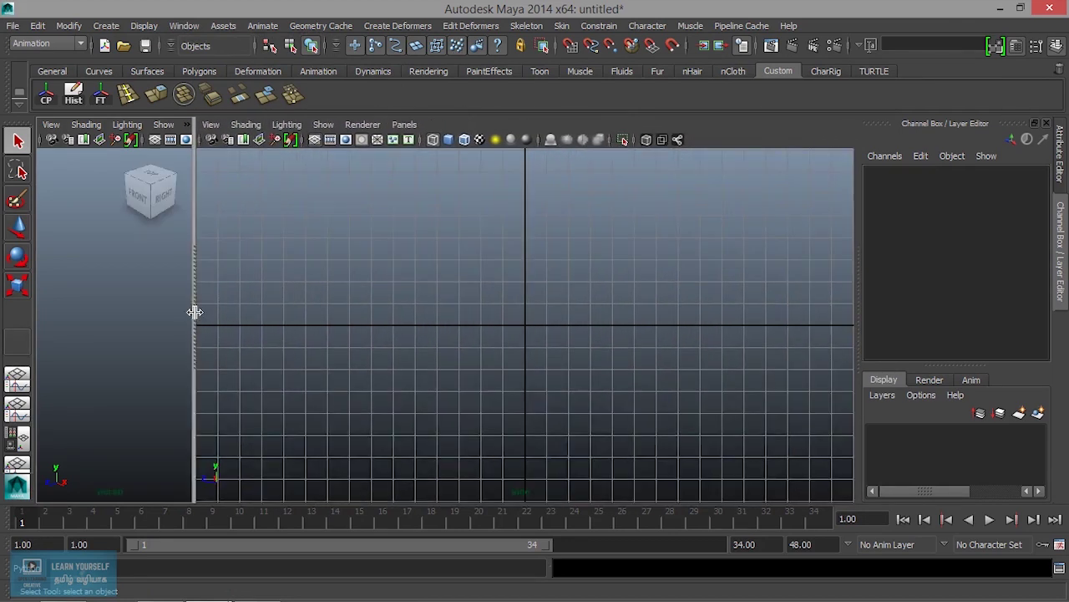
{"action": "left_click", "coordinate": [164, 125]}
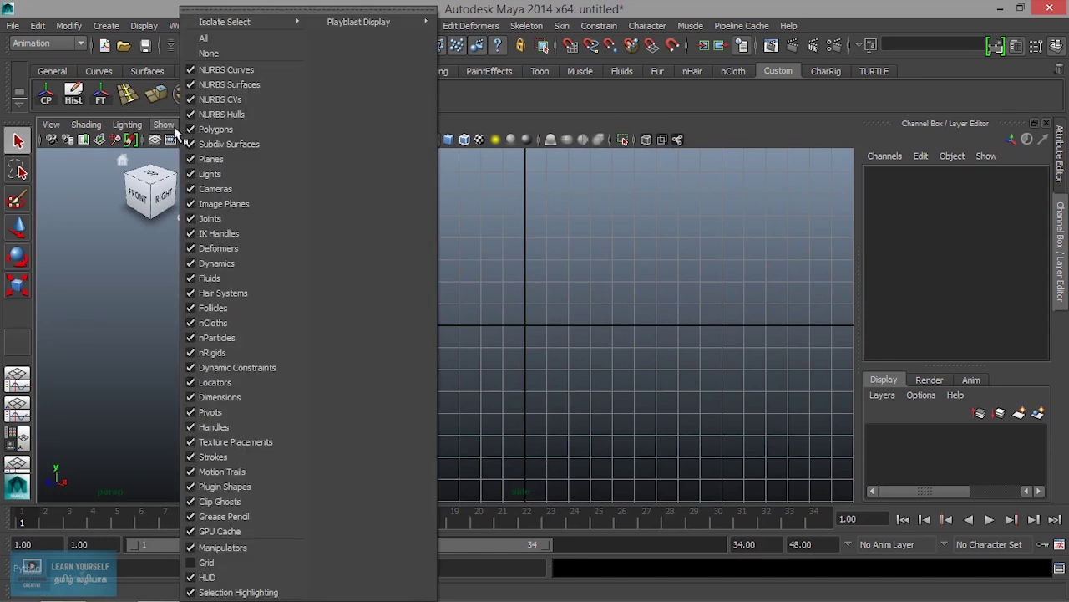
{"action": "left_click", "coordinate": [98, 268]}
{"action": "left_click_drag", "start_coordinate": [194, 195], "coordinate": [318, 200]}
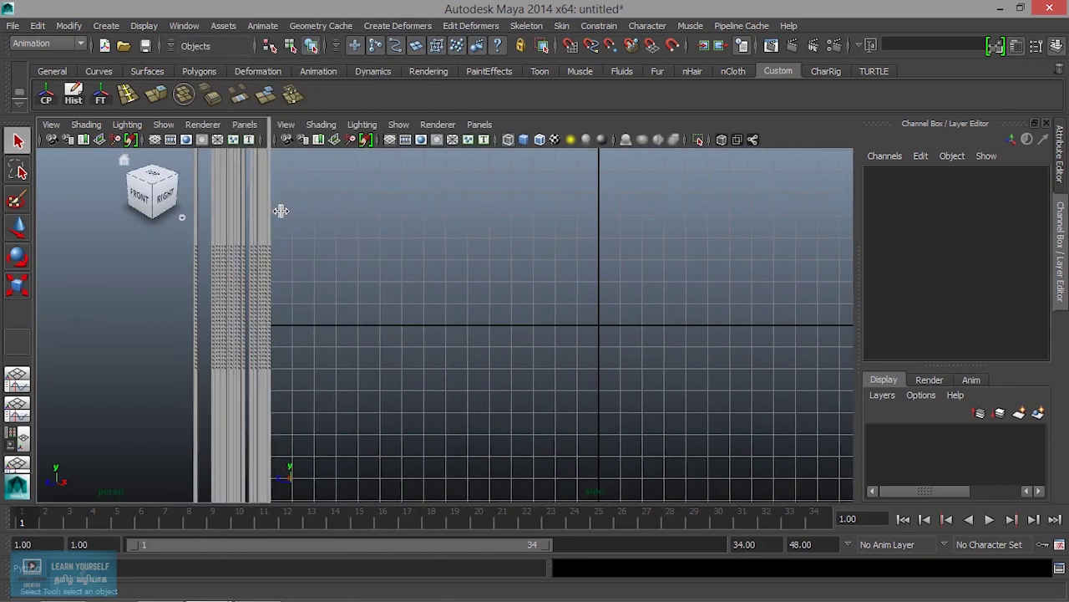
{"action": "left_click", "coordinate": [245, 124]}
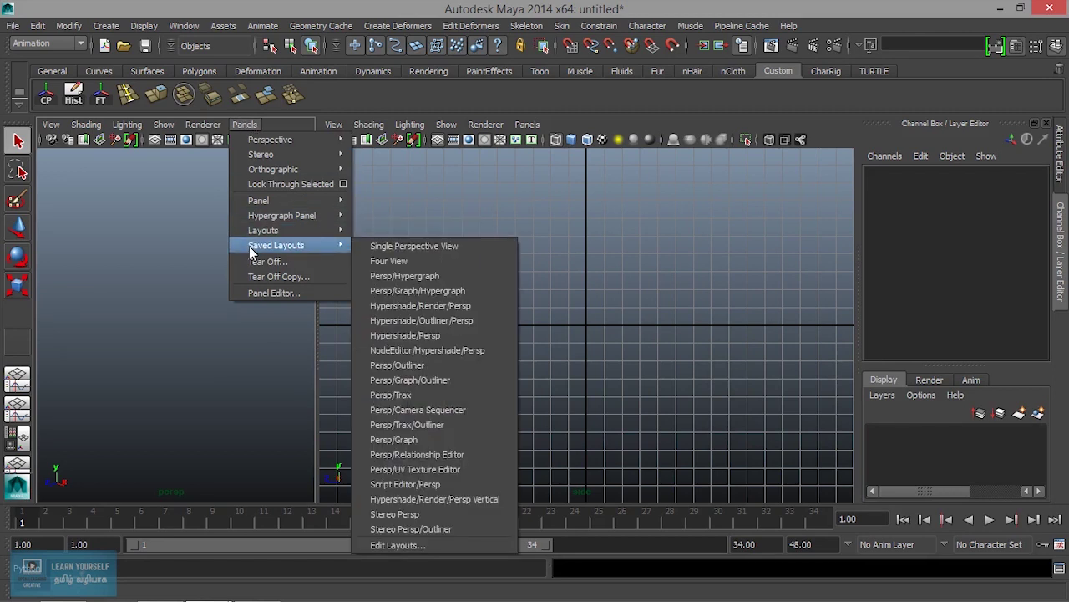
{"action": "mouse_move", "coordinate": [258, 200]}
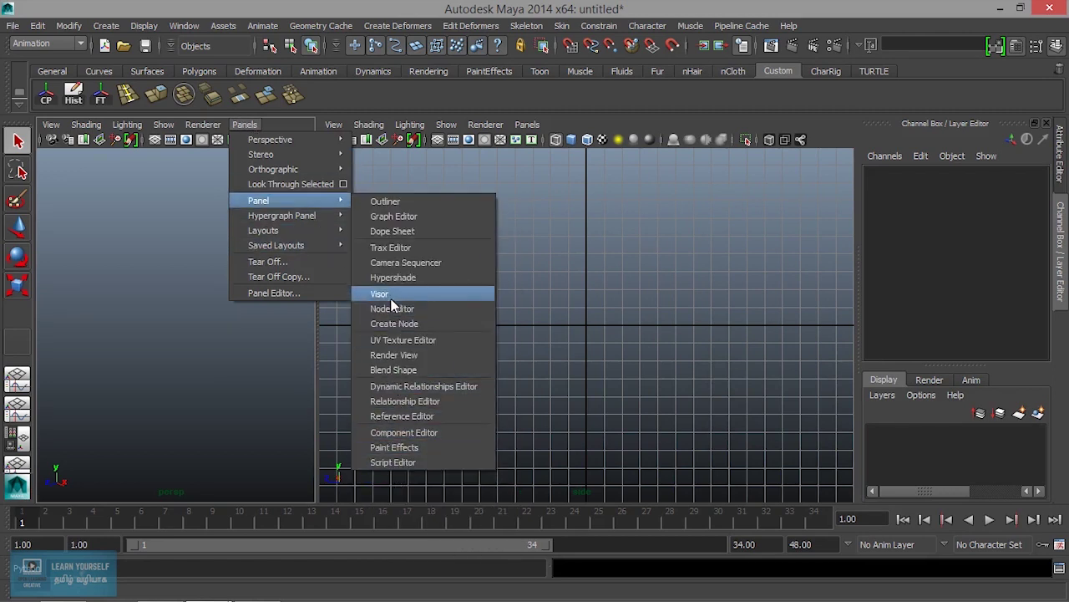
{"action": "left_click", "coordinate": [391, 301]}
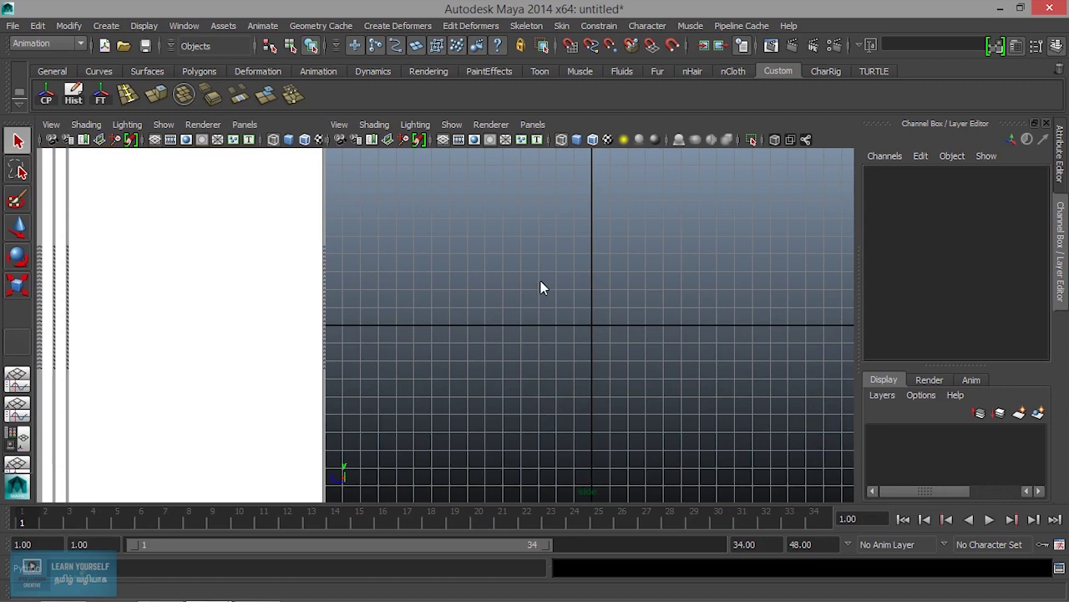
Step: Set the right pane to the persp camera, go full-screen with Ctrl+Space, and narrow the Visor
{"action": "left_click", "coordinate": [532, 124]}
{"action": "mouse_move", "coordinate": [558, 140]}
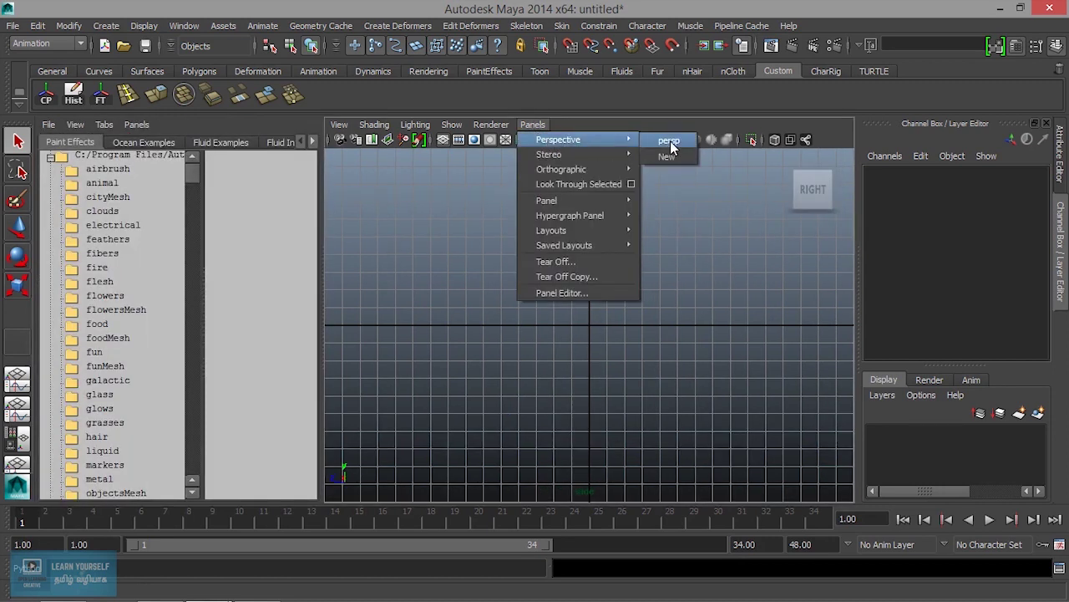
{"action": "left_click", "coordinate": [669, 140]}
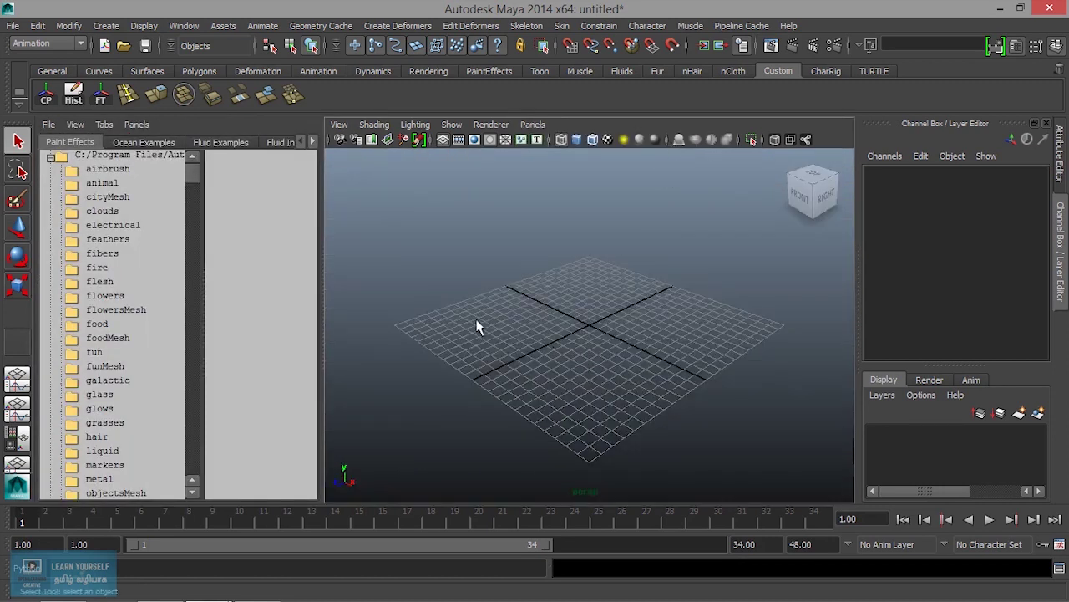
{"action": "key", "text": "ctrl+space"}
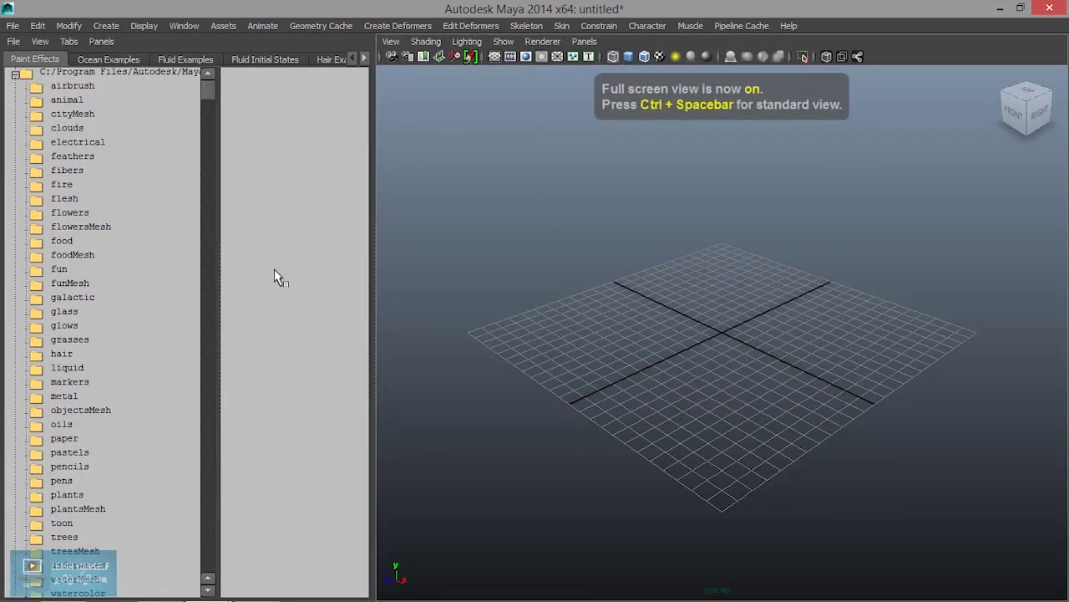
{"action": "left_click_drag", "start_coordinate": [375, 287], "coordinate": [313, 282]}
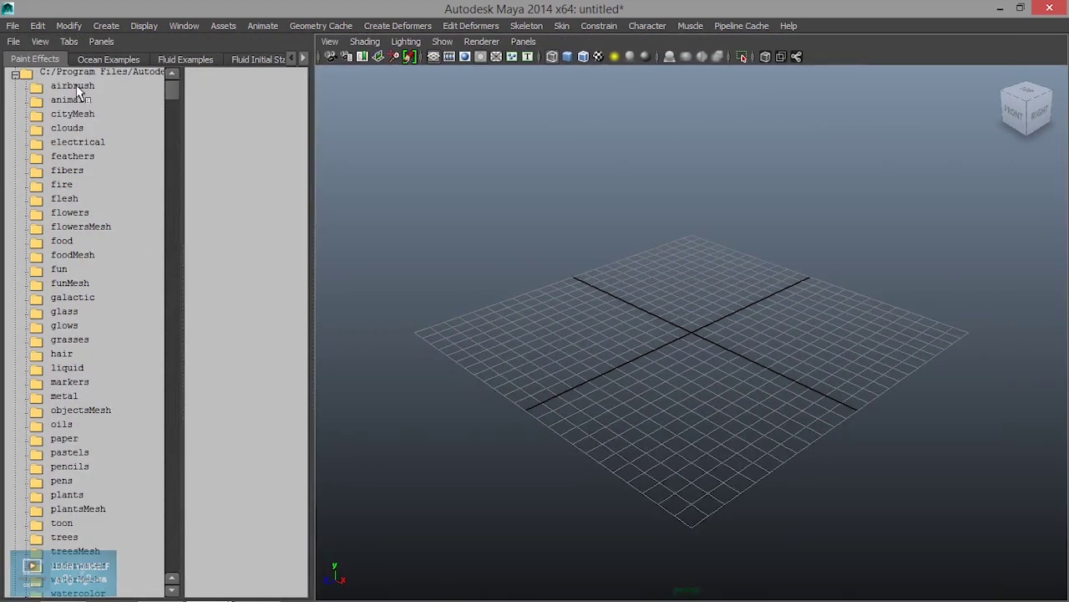
Step: Browse the airbrush, animal, cityMesh, clouds, electrical and feathers Paint Effects brushes
{"action": "left_click", "coordinate": [81, 87]}
{"action": "left_click", "coordinate": [67, 102]}
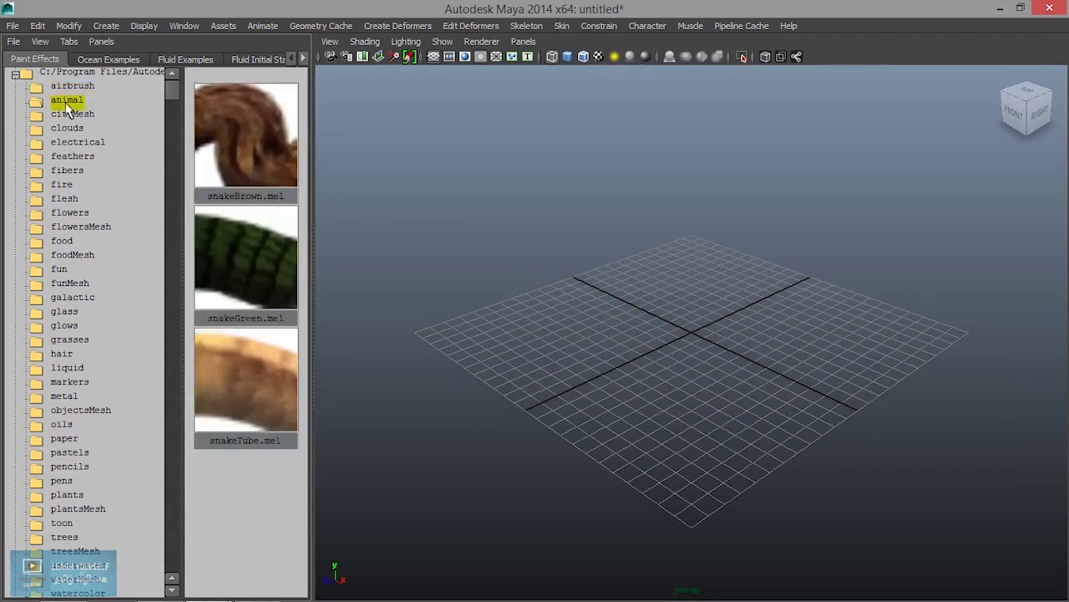
{"action": "left_click", "coordinate": [62, 117]}
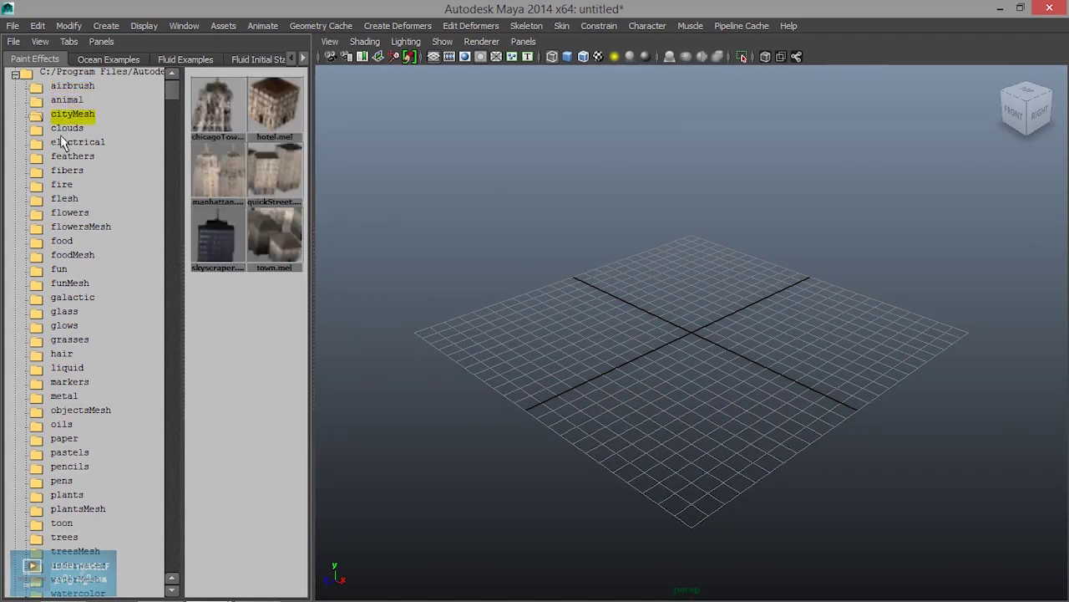
{"action": "left_click", "coordinate": [60, 132]}
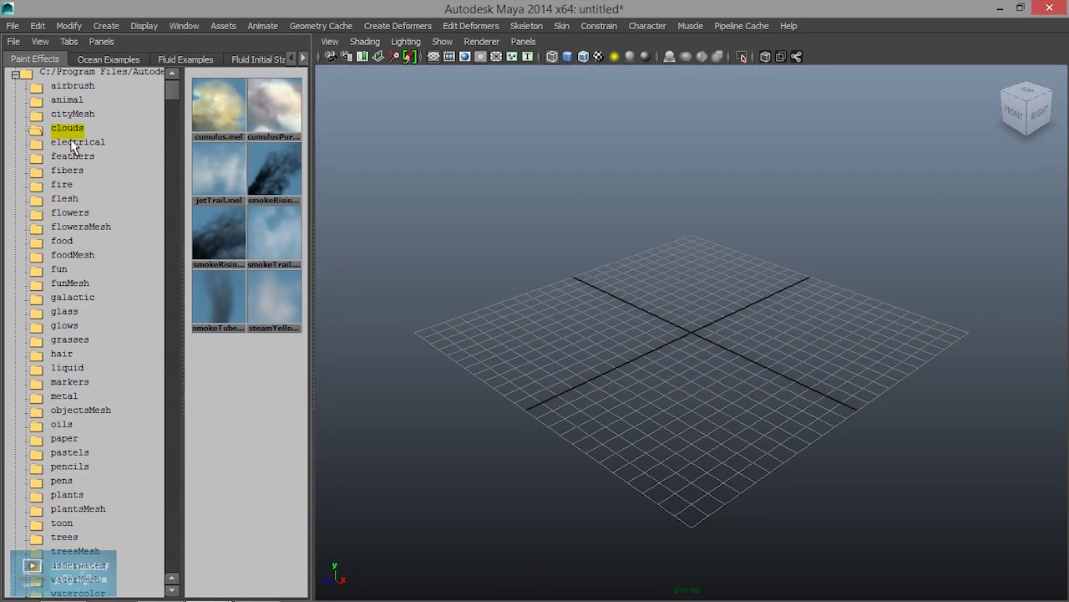
{"action": "left_click", "coordinate": [74, 144]}
{"action": "left_click", "coordinate": [72, 157]}
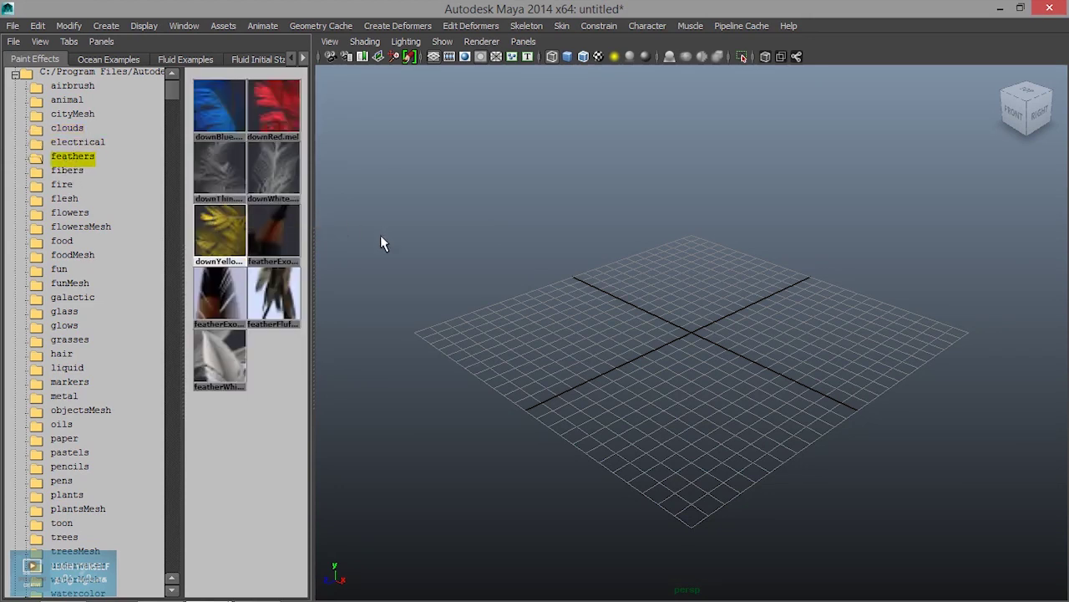
Step: Turn the Time Slider back on through the hotbox
{"action": "key", "text": "space"}
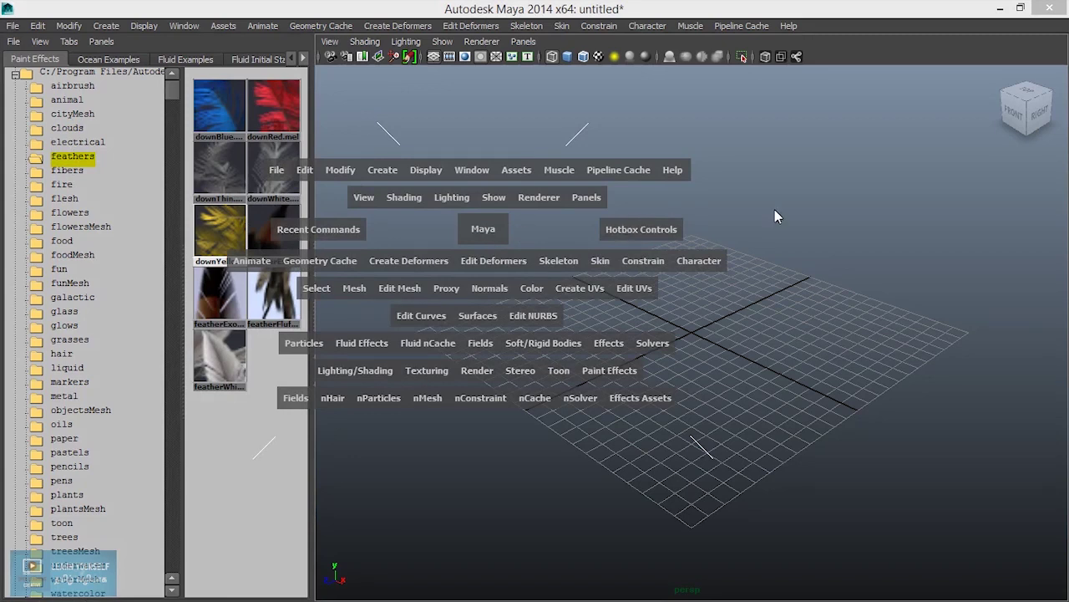
{"action": "left_click", "coordinate": [780, 208]}
{"action": "left_click_drag", "start_coordinate": [779, 219], "coordinate": [778, 241]}
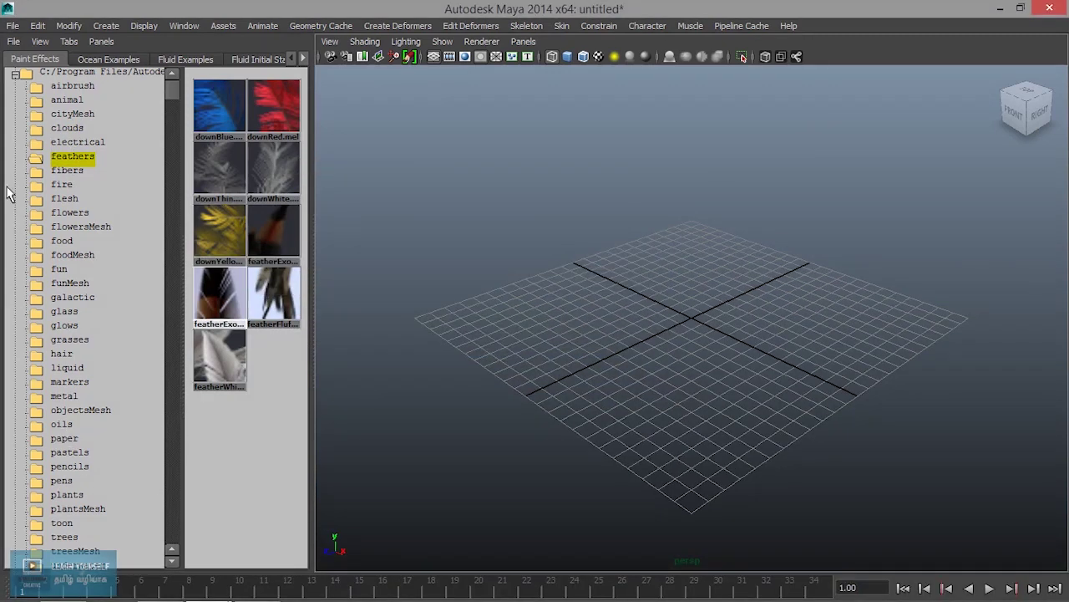
Step: Browse the fibers, fire, flesh and flowers brushes, then switch to Ocean Examples
{"action": "left_click", "coordinate": [69, 174]}
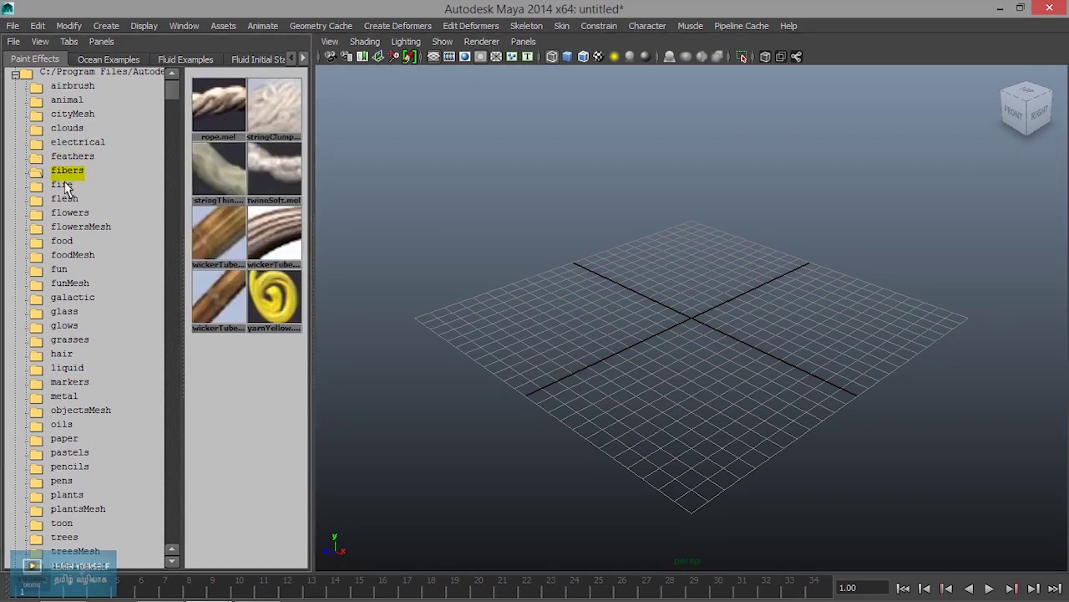
{"action": "left_click", "coordinate": [65, 186]}
{"action": "left_click", "coordinate": [65, 199]}
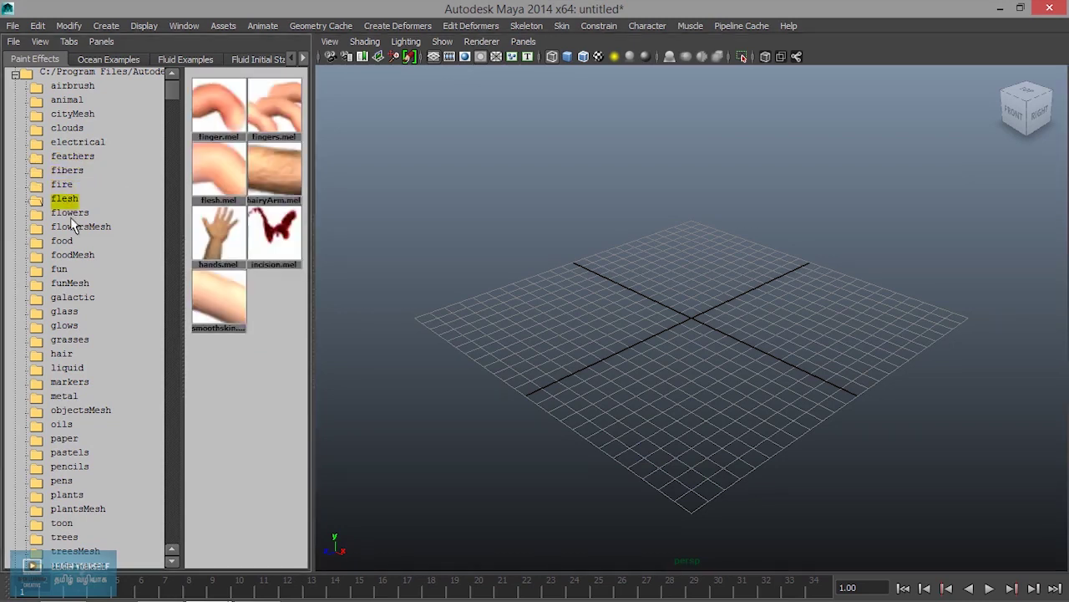
{"action": "left_click", "coordinate": [67, 213]}
{"action": "left_click", "coordinate": [107, 60]}
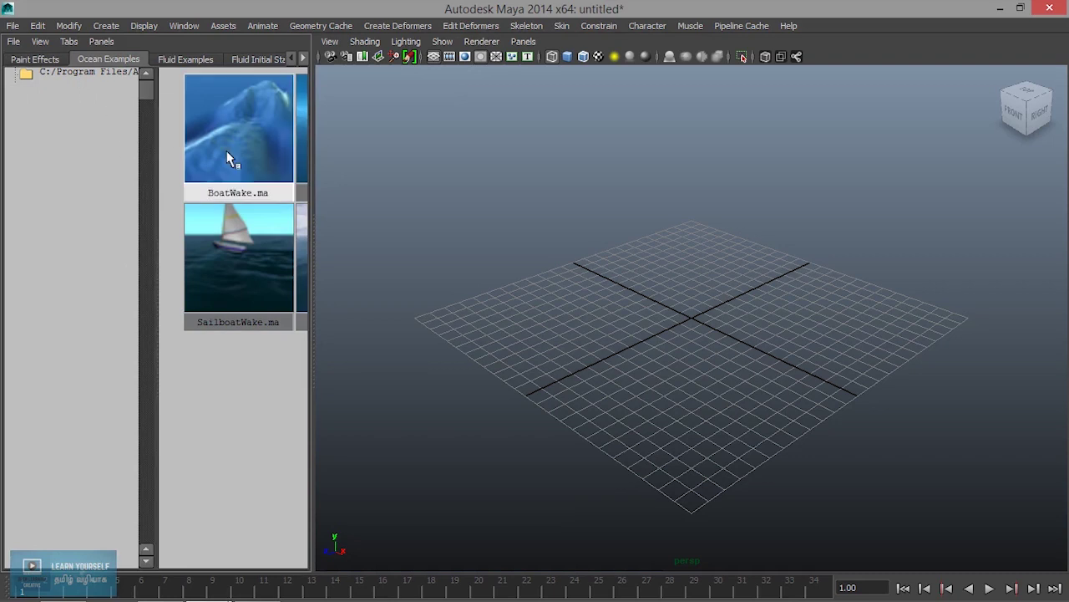
Step: Bring the ocean thumbnails into view and drag BoatWake.ma into the perspective viewport
{"action": "scroll", "coordinate": [261, 299], "scroll_direction": "down", "scroll_amount": 2}
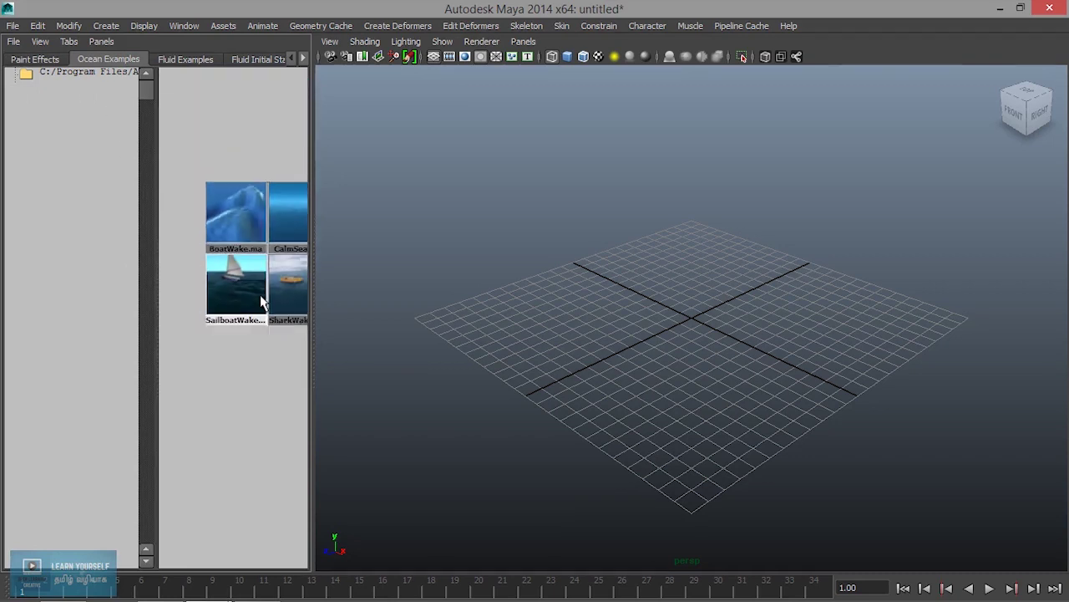
{"action": "scroll", "coordinate": [261, 300], "scroll_direction": "down", "scroll_amount": 2}
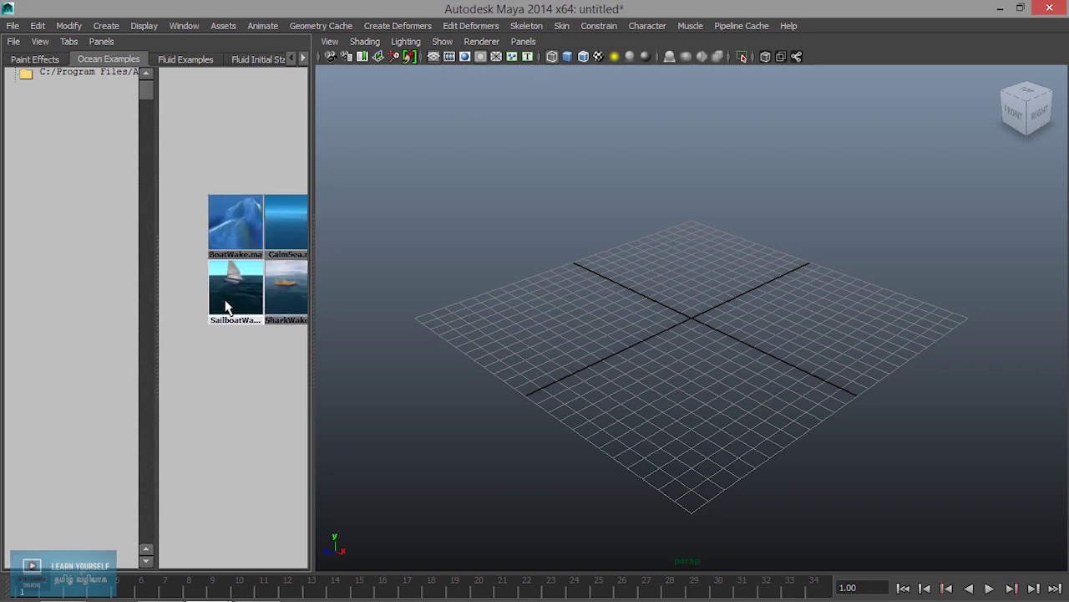
{"action": "key", "text": "space"}
{"action": "left_click", "coordinate": [265, 280]}
{"action": "scroll", "coordinate": [268, 279], "scroll_direction": "up", "scroll_amount": 2}
{"action": "scroll", "coordinate": [251, 274], "scroll_direction": "down", "scroll_amount": 2}
{"action": "middle_click_drag", "start_coordinate": [237, 270], "coordinate": [257, 262], "text": "alt"}
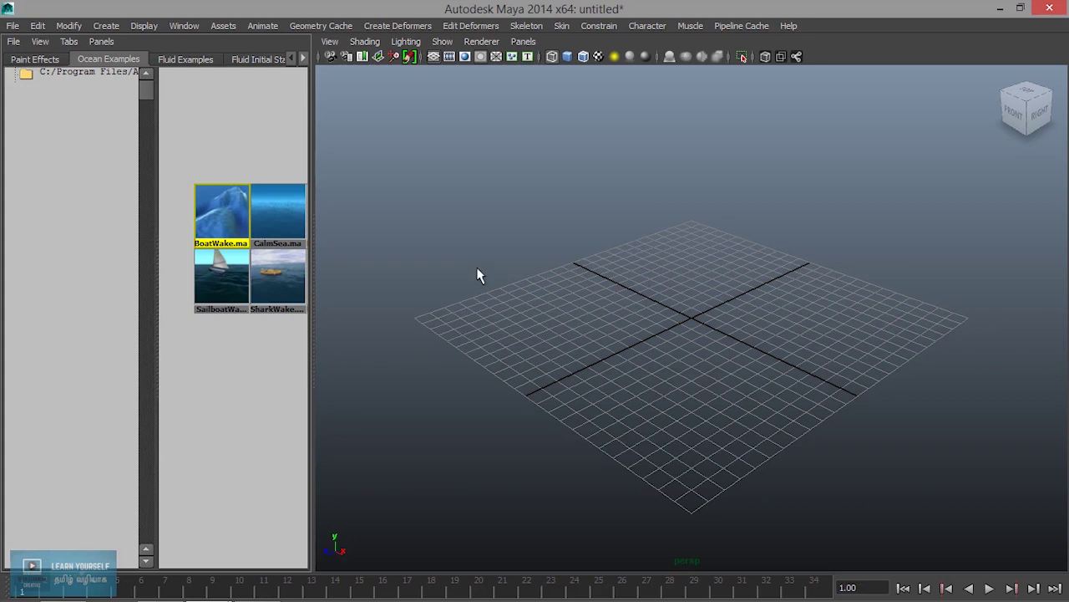
{"action": "middle_click_drag", "start_coordinate": [229, 207], "coordinate": [565, 269]}
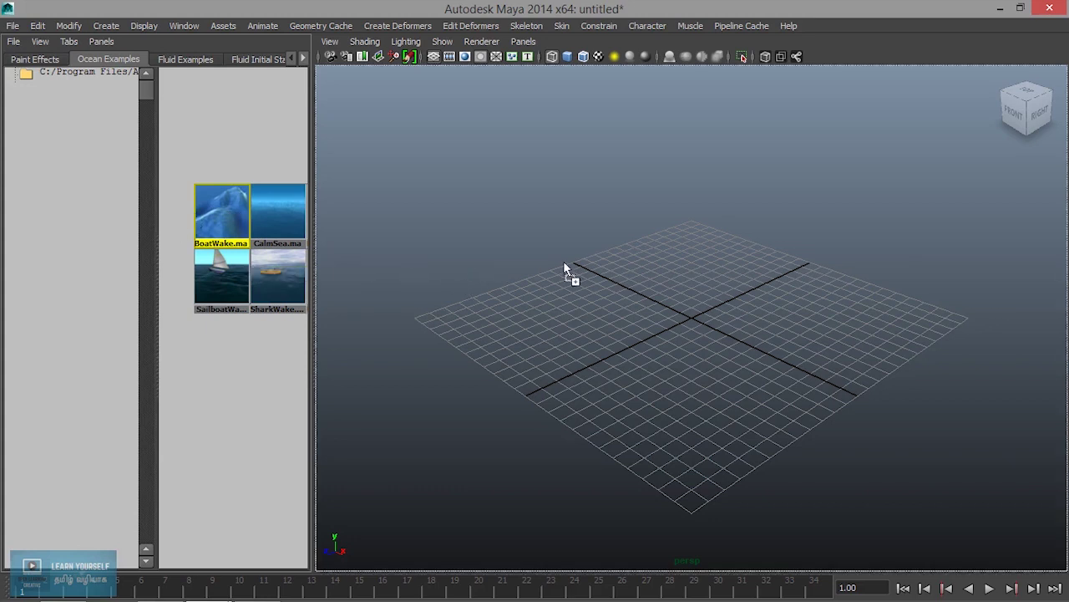
{"action": "middle_click_drag", "start_coordinate": [574, 266], "coordinate": [573, 261]}
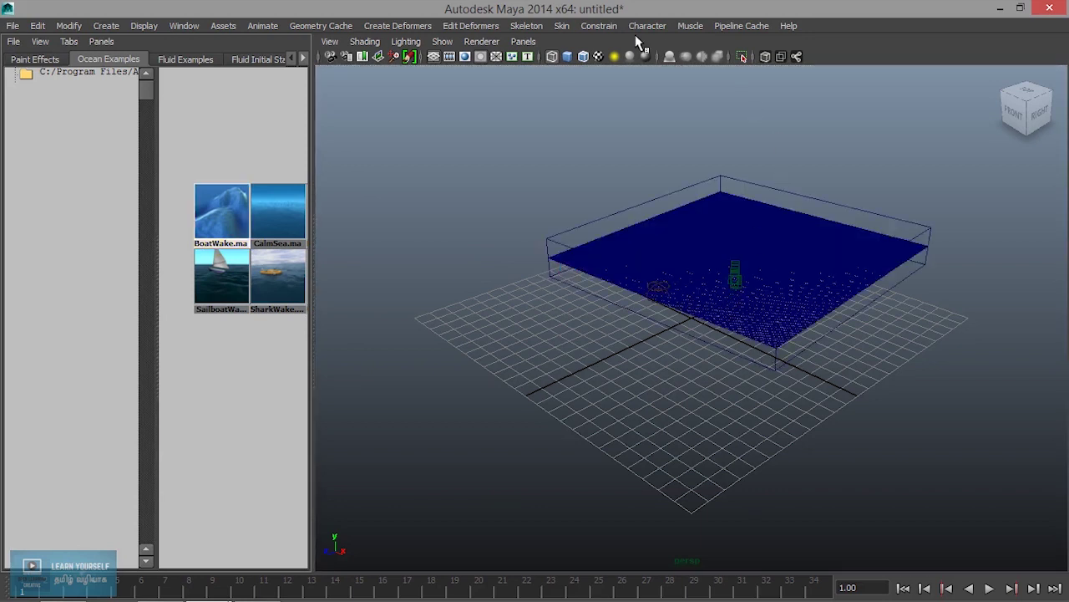
Step: View the scene through BoatWake:boatWakeCam and play the wake animation
{"action": "left_click", "coordinate": [522, 42]}
{"action": "mouse_move", "coordinate": [549, 57]}
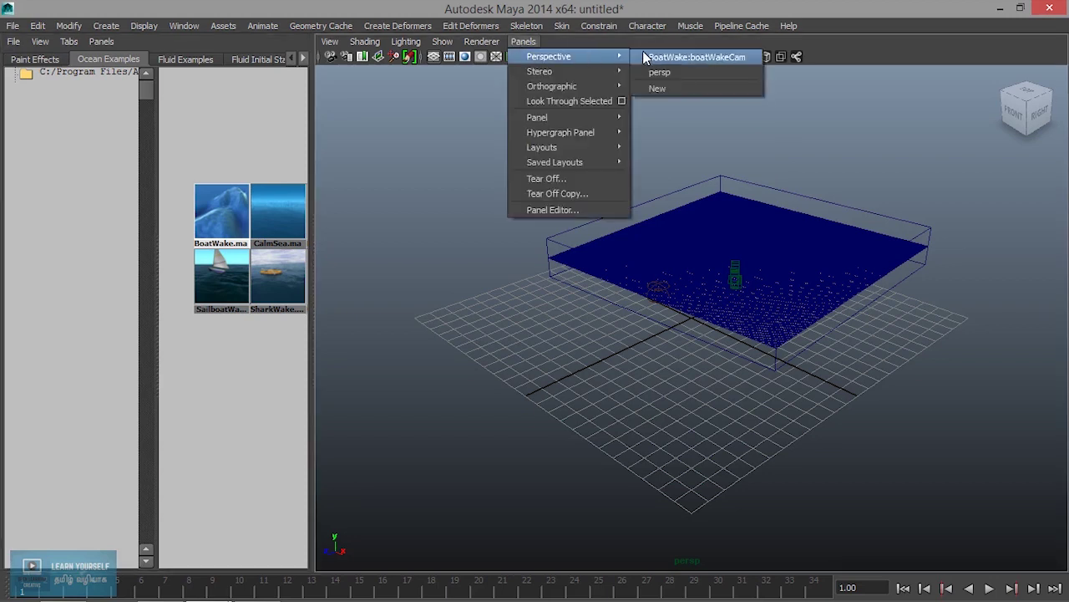
{"action": "left_click", "coordinate": [668, 57]}
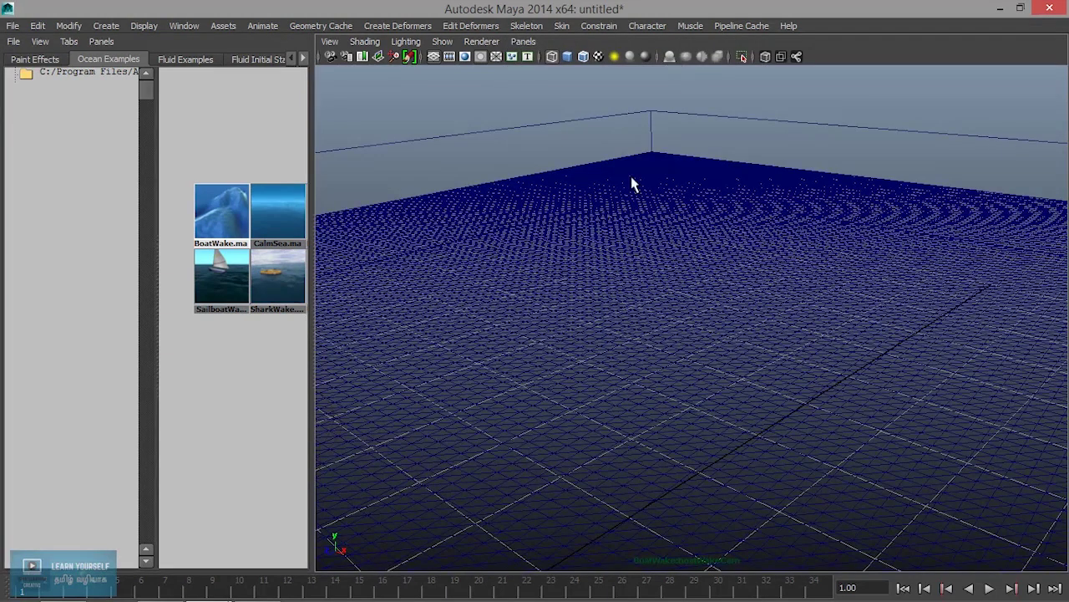
{"action": "left_click", "coordinate": [989, 588]}
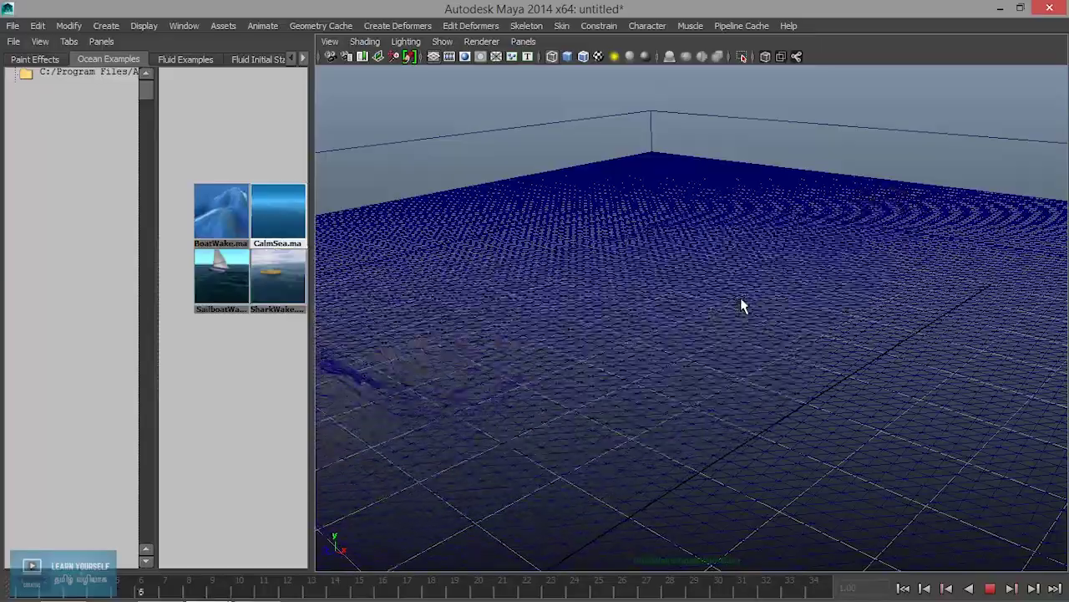
Step: Maximize the viewport to full width, select the ocean, and restart the wake playback
{"action": "key", "text": "space"}
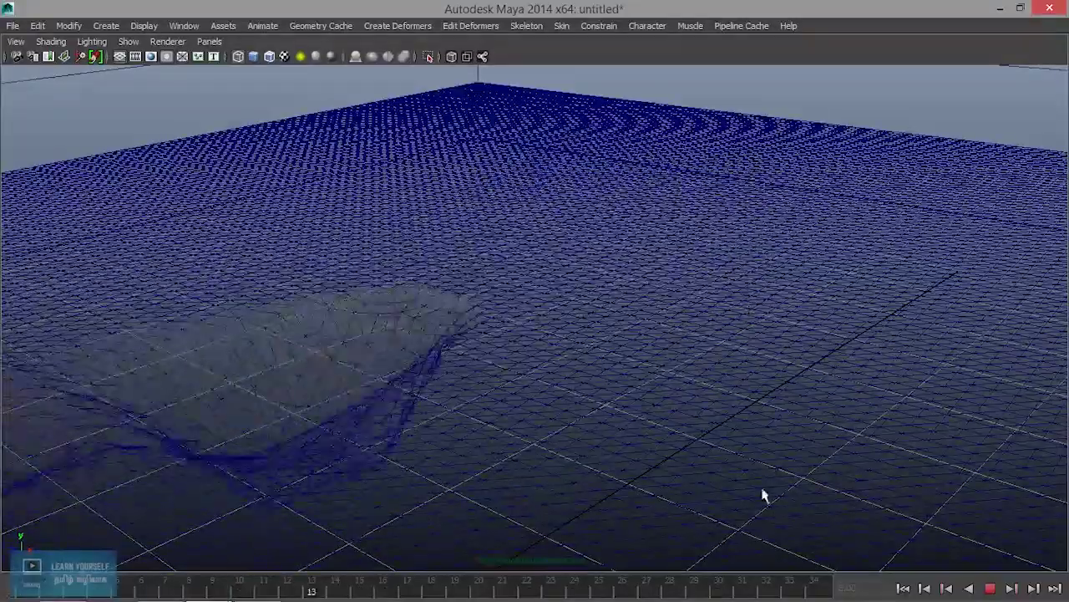
{"action": "left_click", "coordinate": [990, 588]}
{"action": "left_click", "coordinate": [990, 587]}
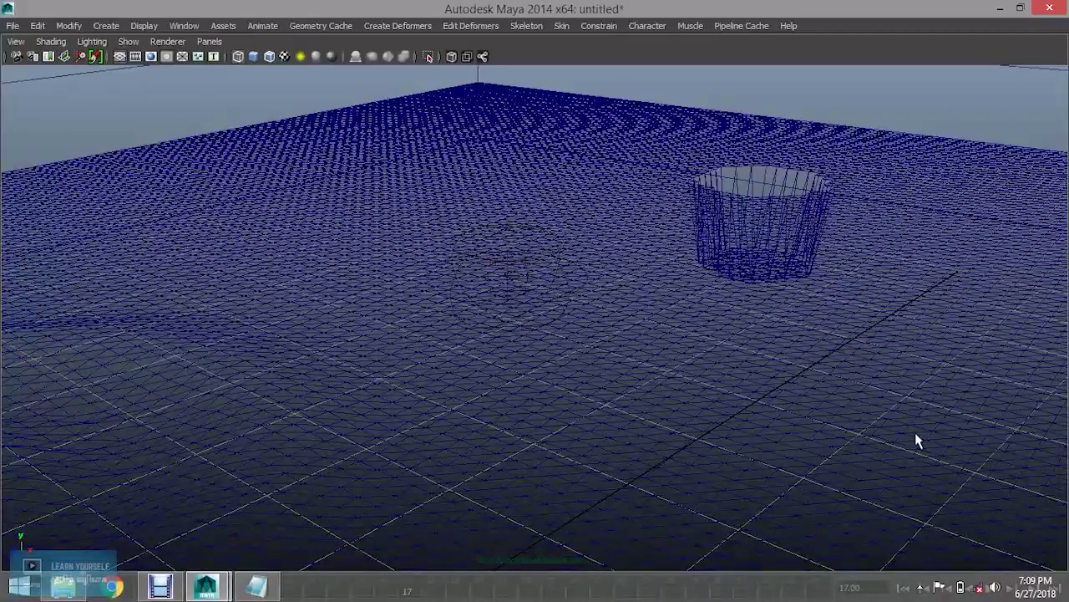
{"action": "left_click", "coordinate": [915, 435]}
{"action": "left_click", "coordinate": [991, 587]}
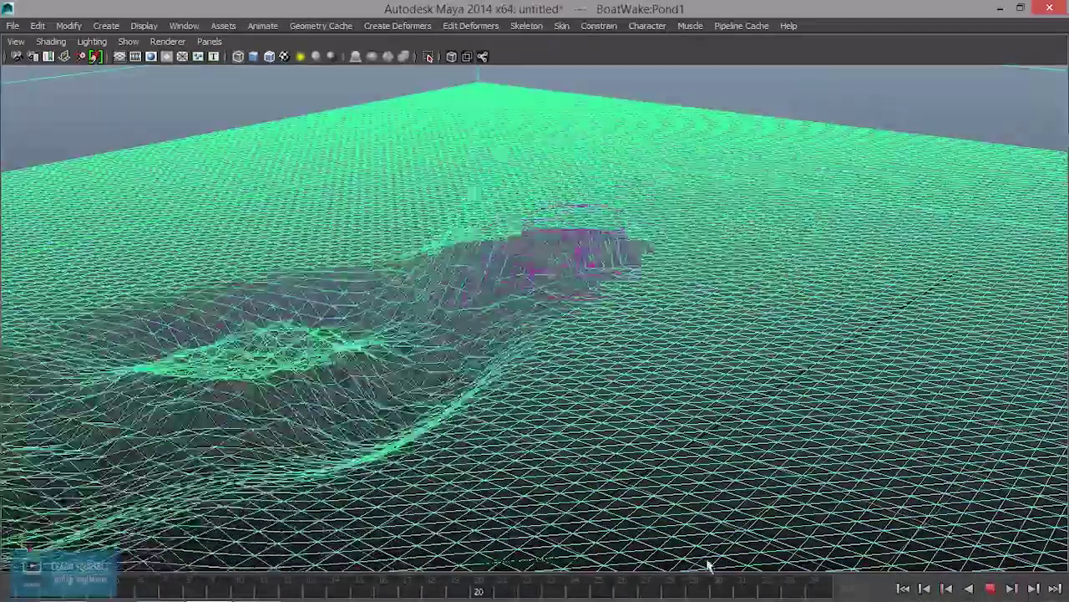
Step: Stop playback at frame 25 and hide the Shelf using the hotbox marking menu
{"action": "left_click", "coordinate": [990, 588]}
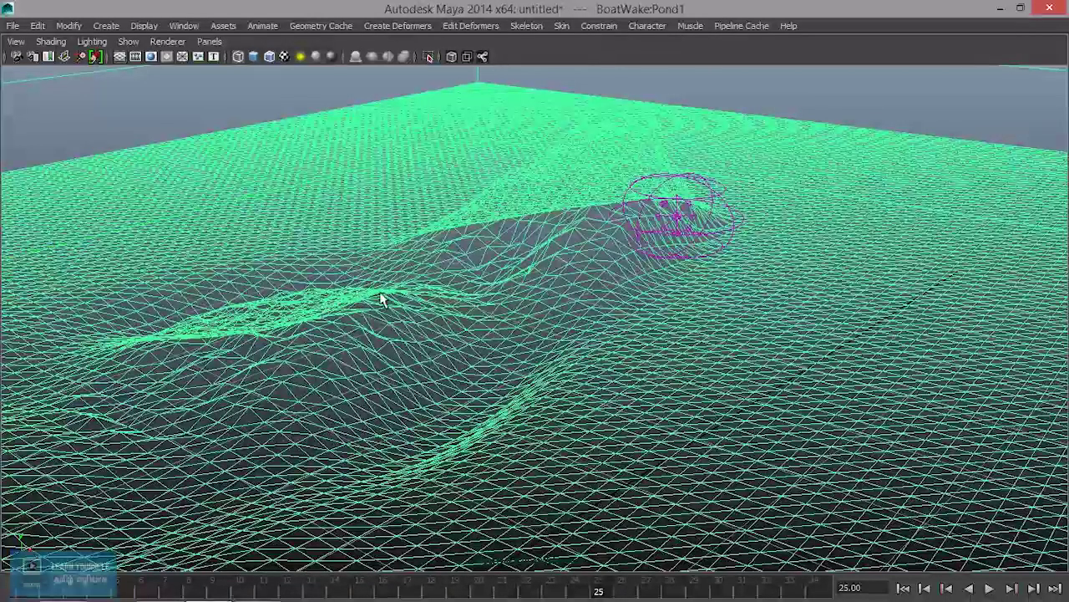
{"action": "key", "text": "space"}
{"action": "mouse_move", "coordinate": [786, 251]}
{"action": "left_mouse_down"}
{"action": "mouse_move", "coordinate": [754, 262]}
{"action": "mouse_move", "coordinate": [738, 251]}
{"action": "left_mouse_up"}
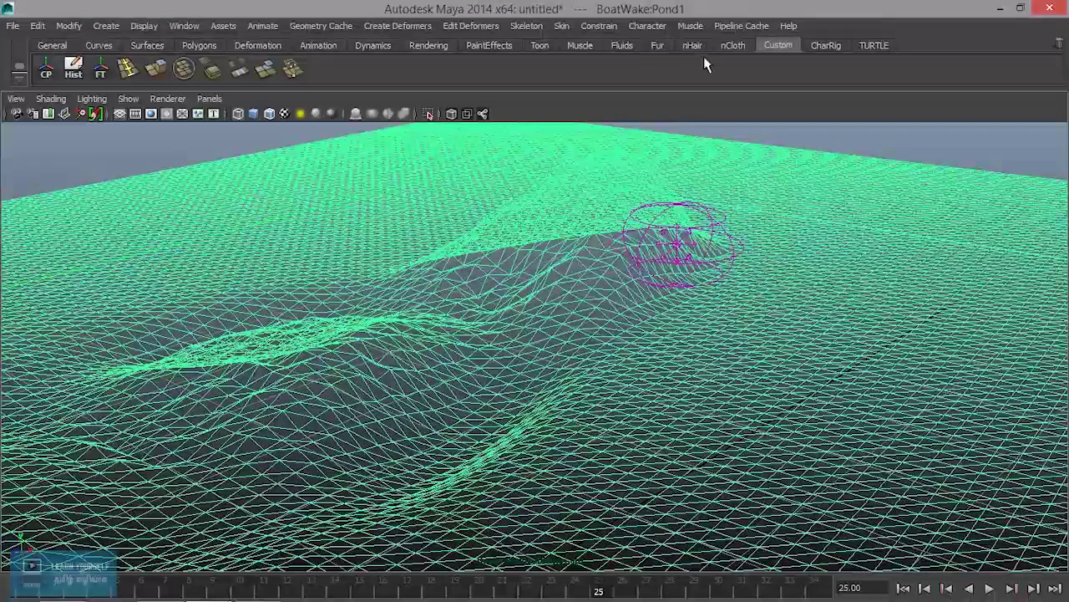
{"action": "key", "text": "space"}
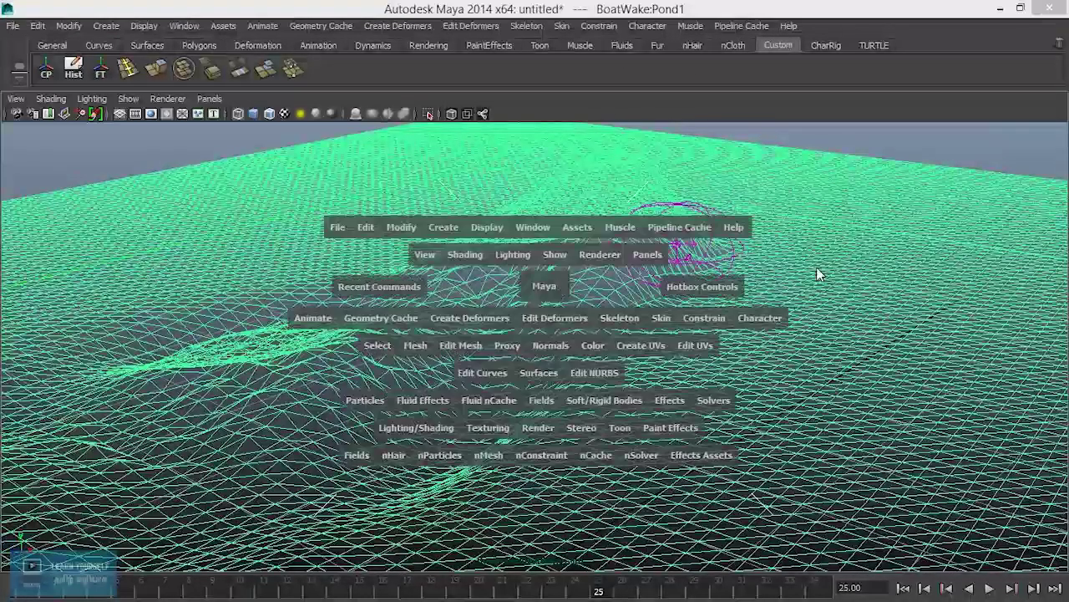
{"action": "left_click_drag", "start_coordinate": [819, 274], "coordinate": [710, 270]}
{"action": "left_click_drag", "start_coordinate": [882, 274], "coordinate": [944, 252]}
Step: Render frame 25 of the wake, then select and delete all BoatWake objects
{"action": "left_click", "coordinate": [792, 46]}
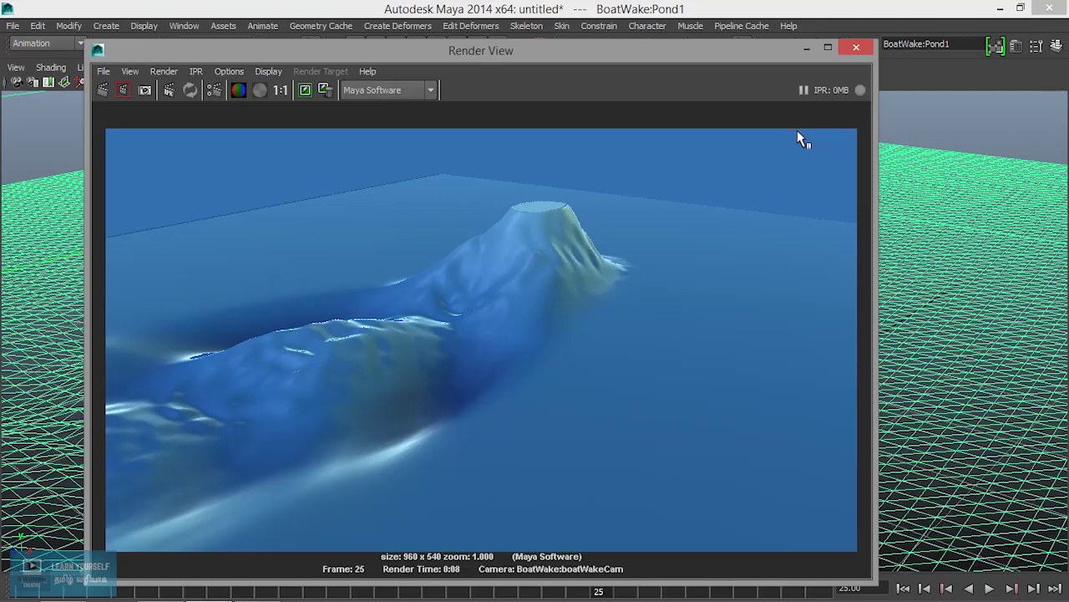
{"action": "left_click", "coordinate": [856, 48]}
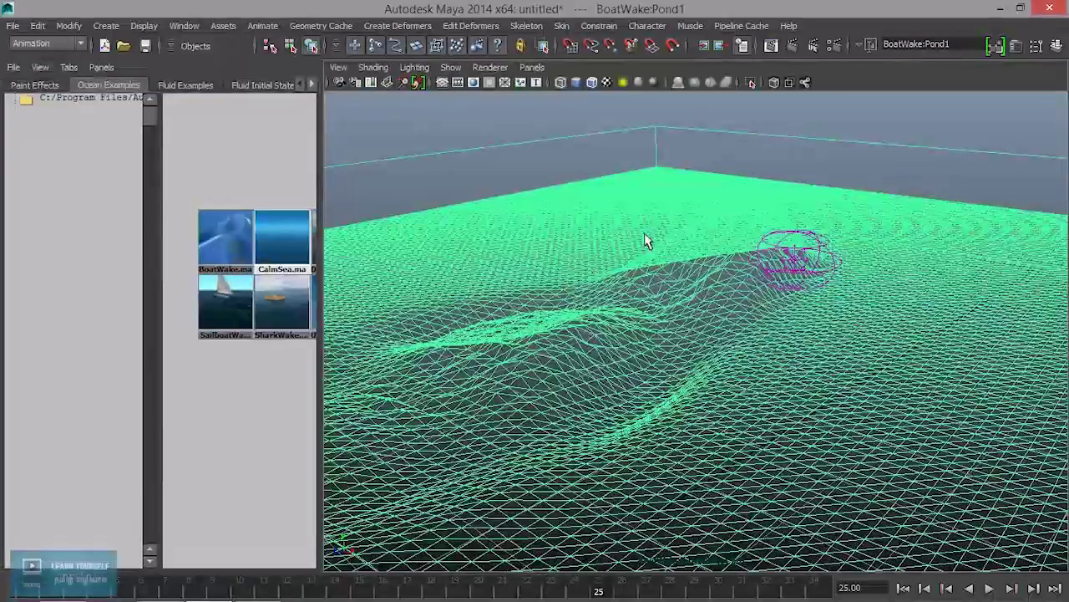
{"action": "left_click", "coordinate": [566, 164]}
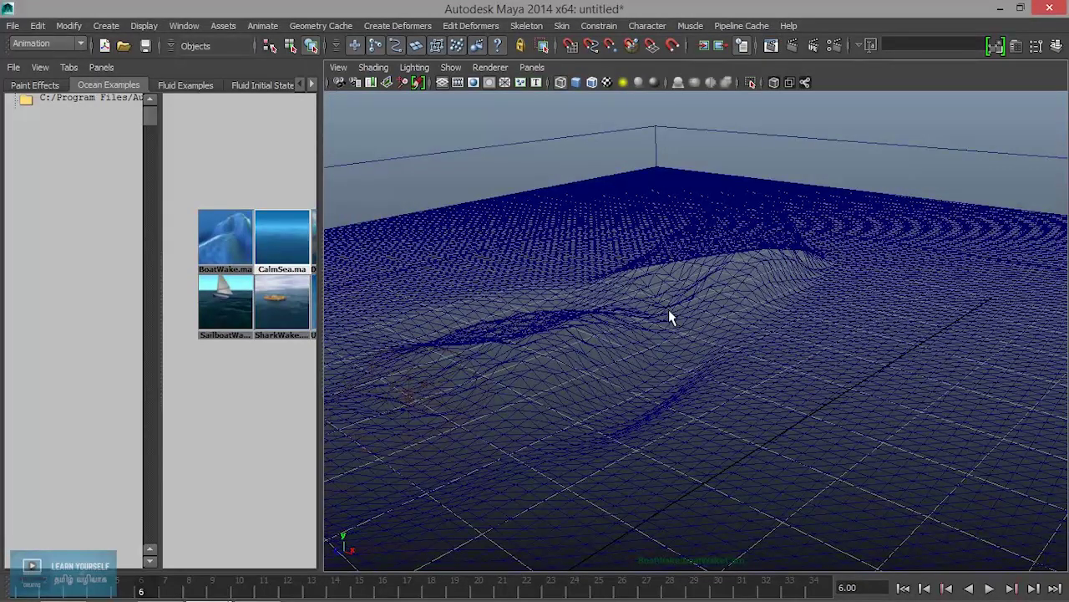
{"action": "key", "text": "a"}
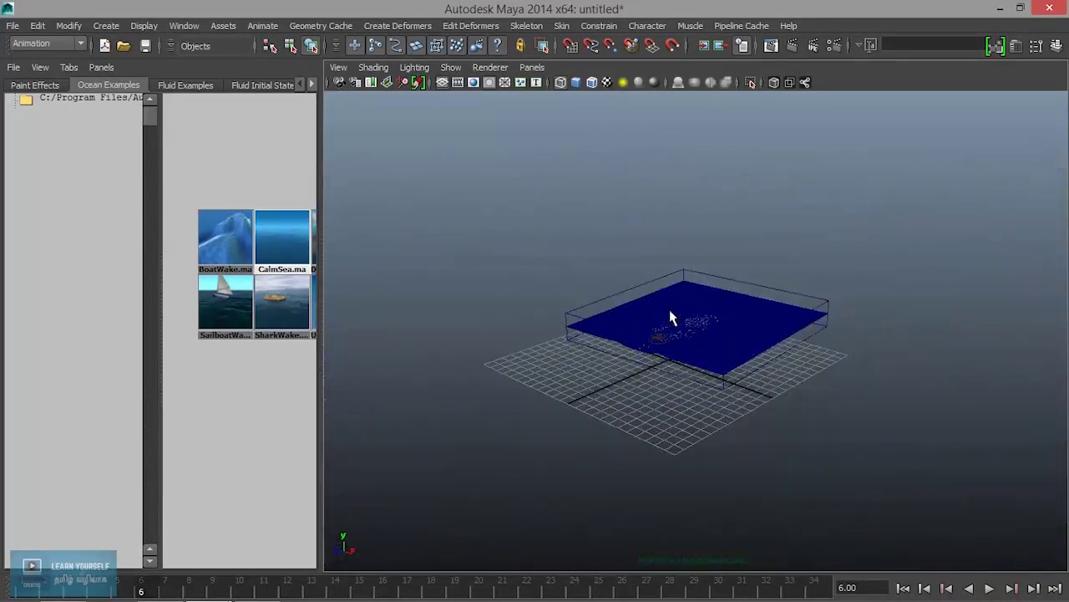
{"action": "key", "text": "Down"}
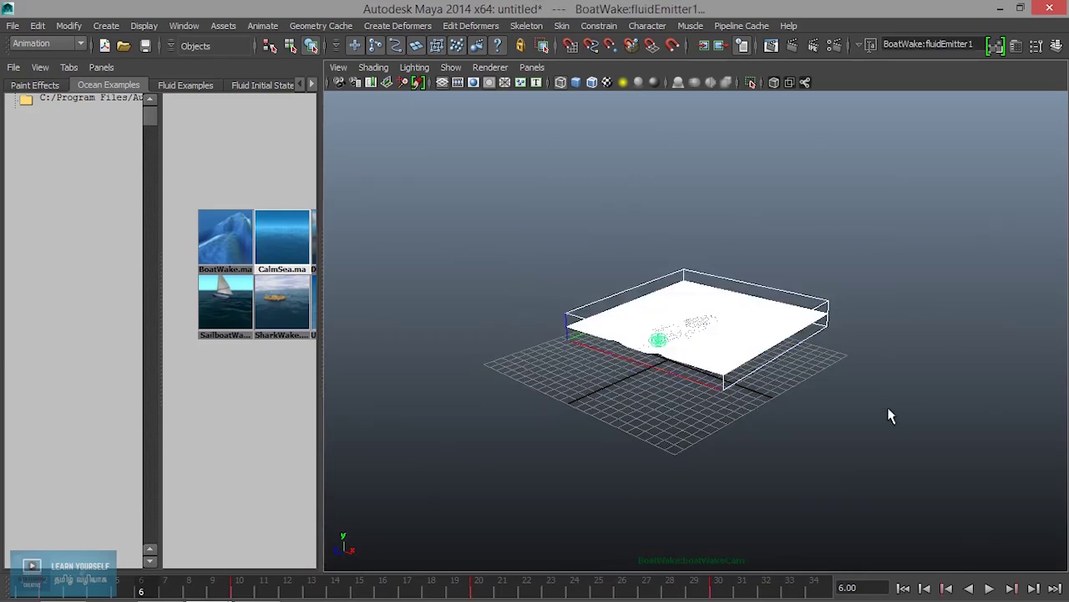
{"action": "key", "text": "Delete"}
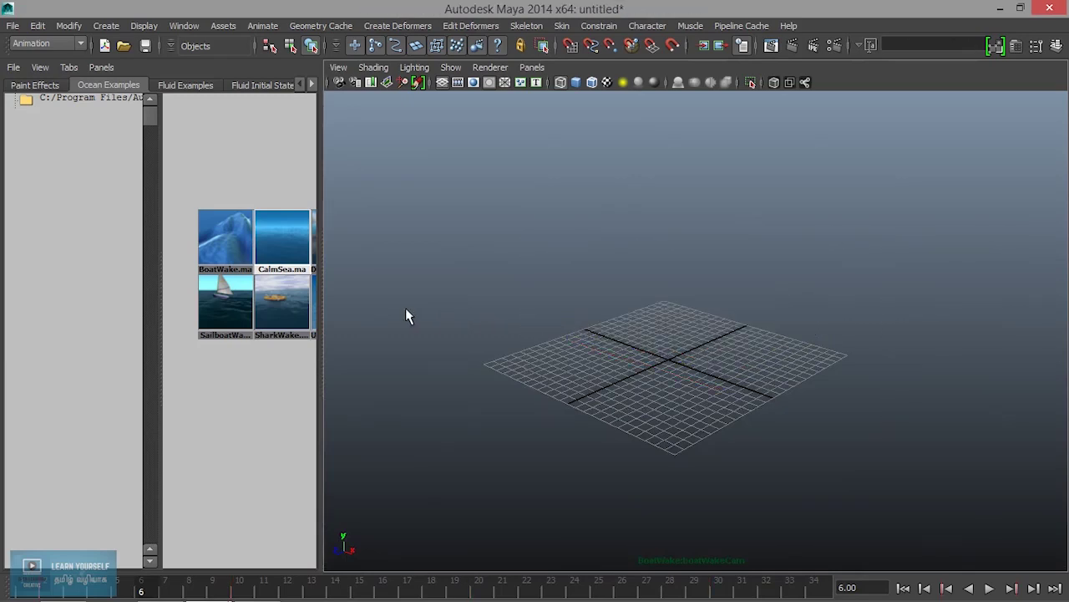
{"action": "scroll", "coordinate": [251, 302], "scroll_direction": "up", "scroll_amount": 1}
Step: Drag SailboatWake.ma into the viewport, play it, and switch to shaded display
{"action": "scroll", "coordinate": [246, 298], "scroll_direction": "up", "scroll_amount": 1}
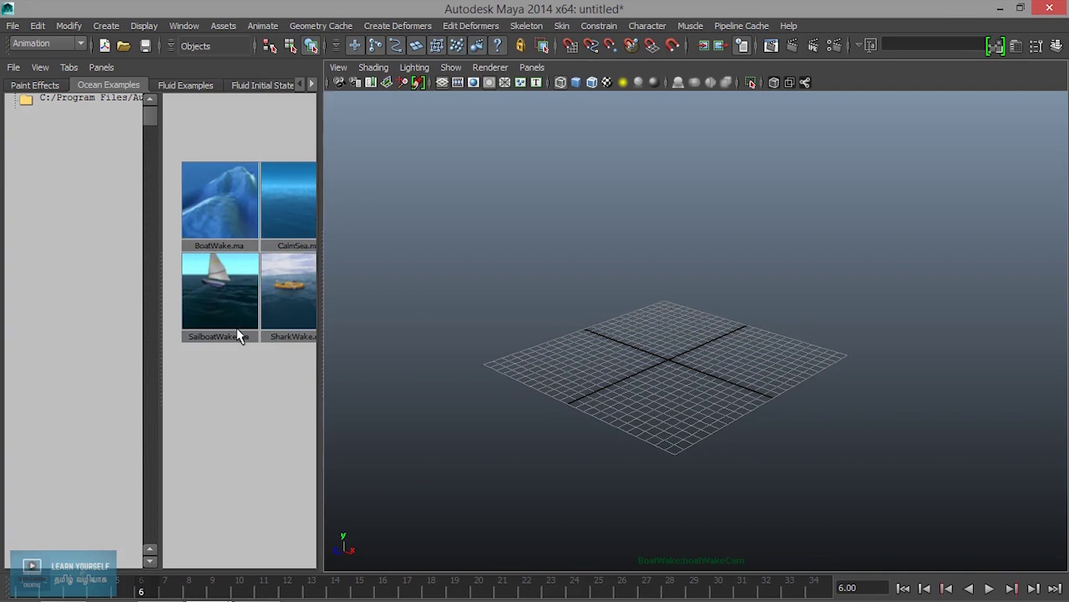
{"action": "left_click", "coordinate": [224, 306]}
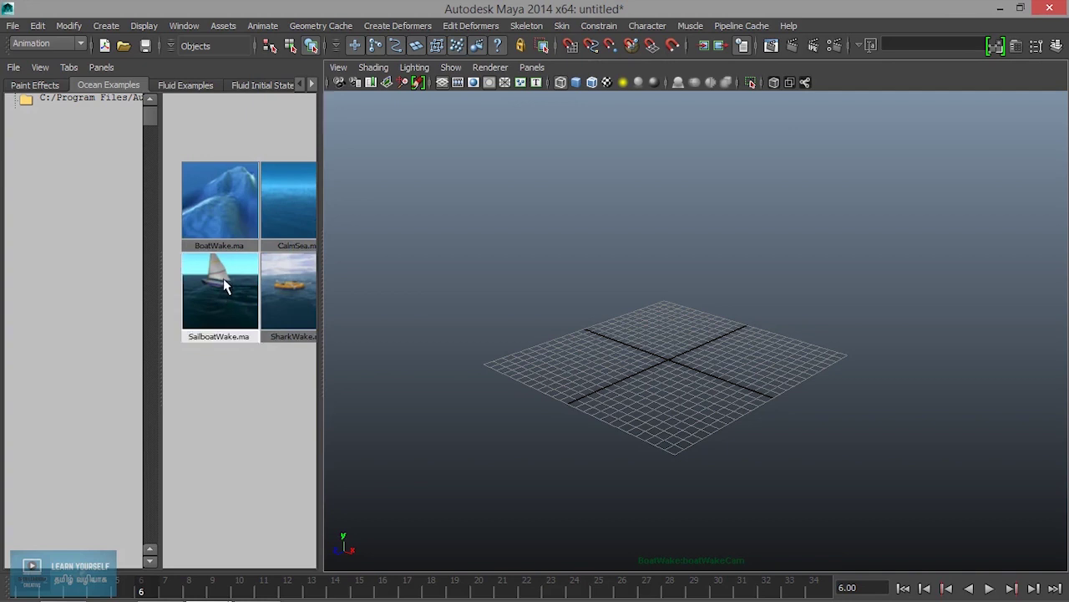
{"action": "left_click_drag", "start_coordinate": [224, 286], "coordinate": [542, 343]}
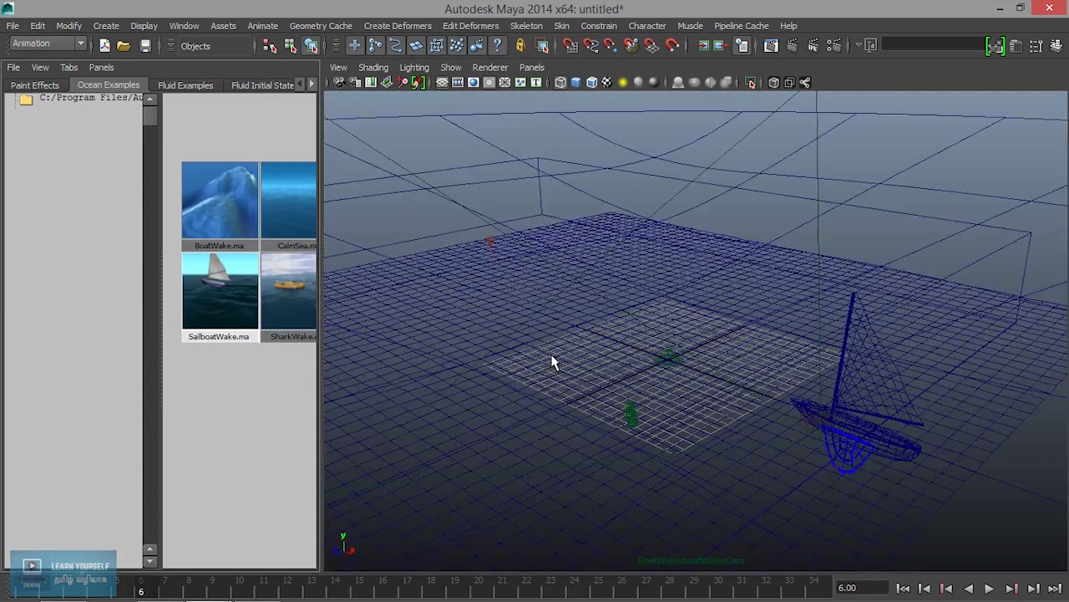
{"action": "left_click", "coordinate": [988, 588]}
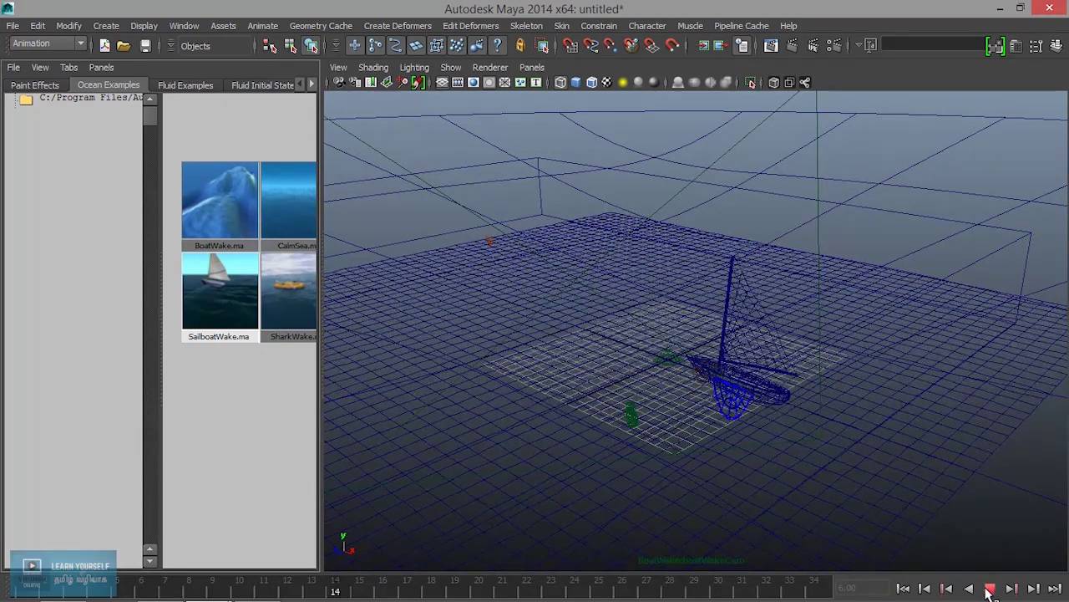
{"action": "key", "text": "5"}
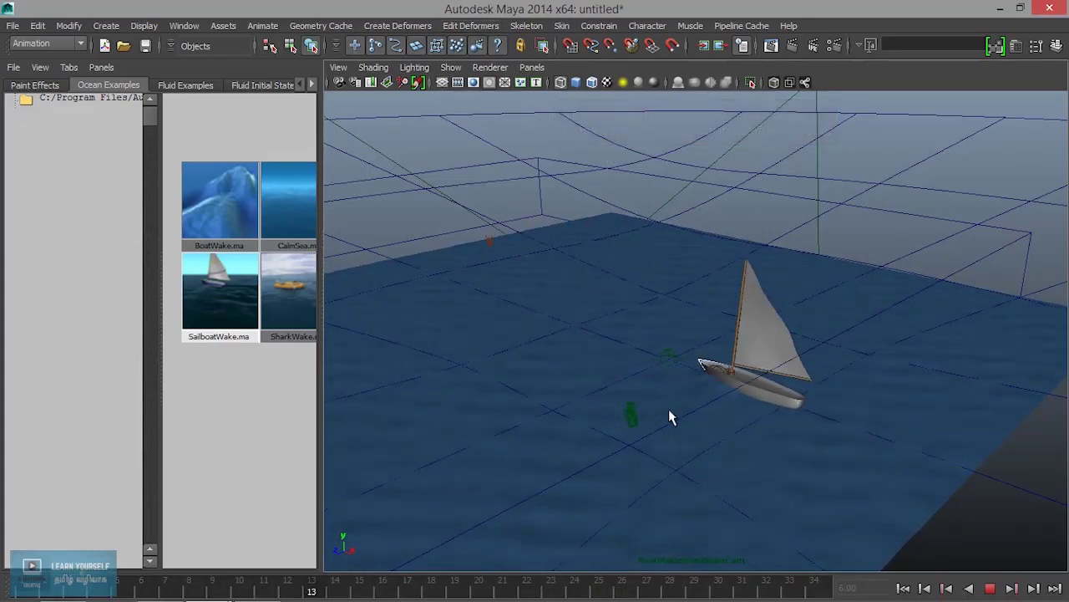
Step: Orbit around the ocean, then view the scene through the sailboat wake camera
{"action": "left_click_drag", "start_coordinate": [668, 417], "coordinate": [910, 386], "text": "alt"}
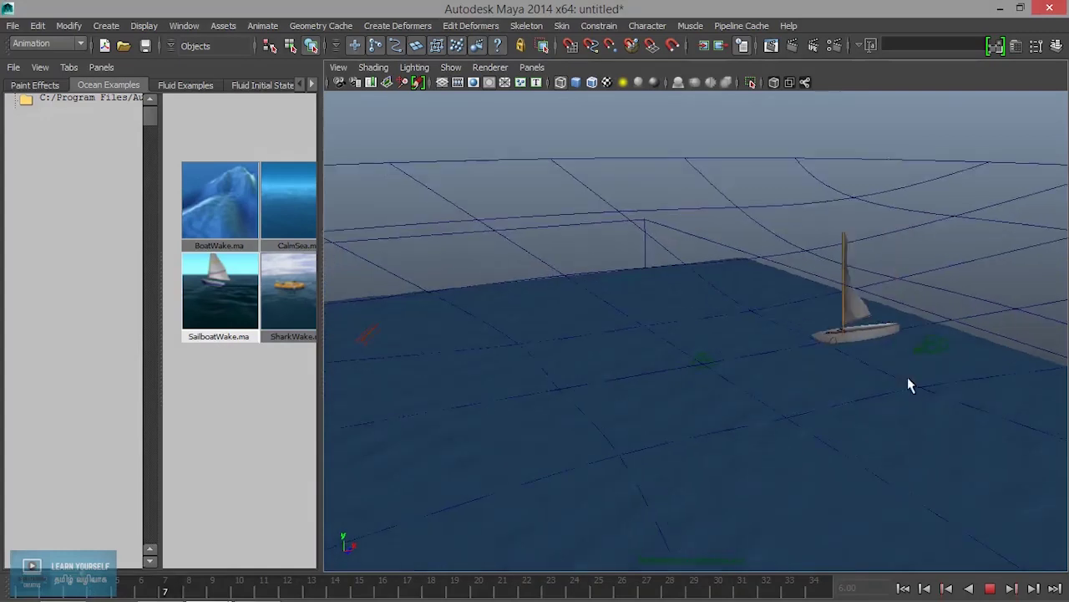
{"action": "left_click_drag", "start_coordinate": [890, 375], "coordinate": [679, 171], "text": "alt"}
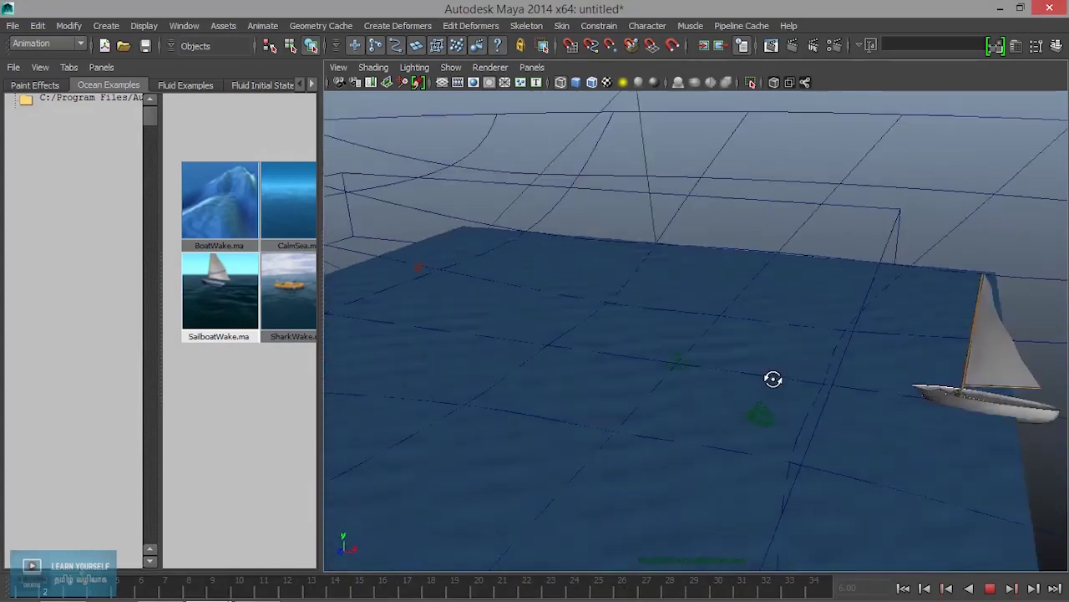
{"action": "left_click", "coordinate": [532, 67]}
{"action": "key", "text": "Escape"}
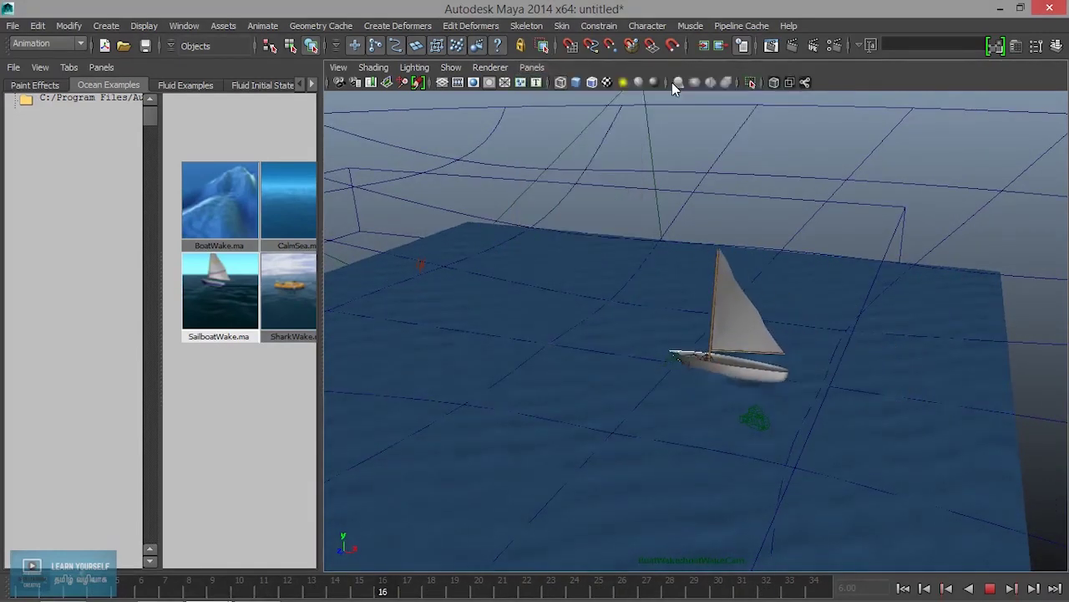
{"action": "left_click", "coordinate": [531, 66]}
{"action": "mouse_move", "coordinate": [557, 82]}
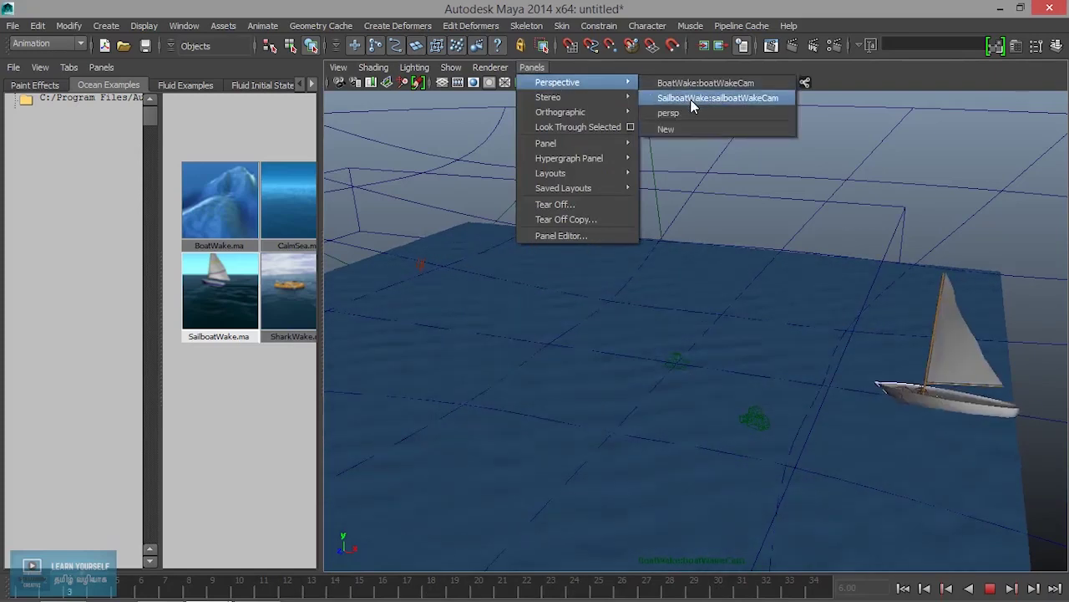
{"action": "left_click", "coordinate": [691, 100]}
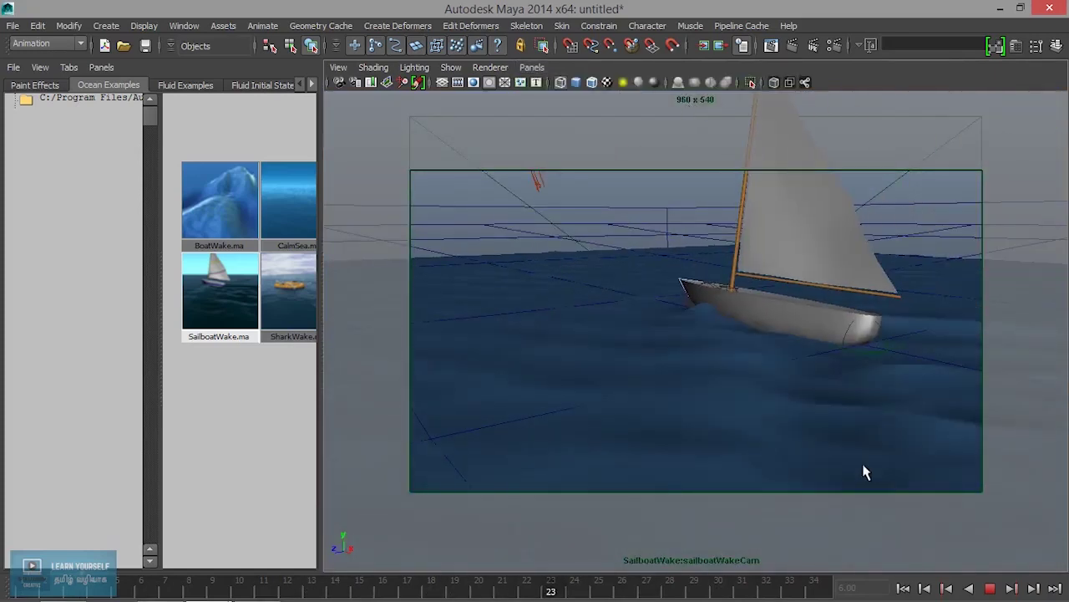
Step: Switch to a camera following the boat, box-select the ocean, and frame it
{"action": "left_click", "coordinate": [532, 67]}
{"action": "left_click", "coordinate": [668, 100]}
{"action": "scroll", "coordinate": [619, 287], "scroll_direction": "down", "scroll_amount": 5}
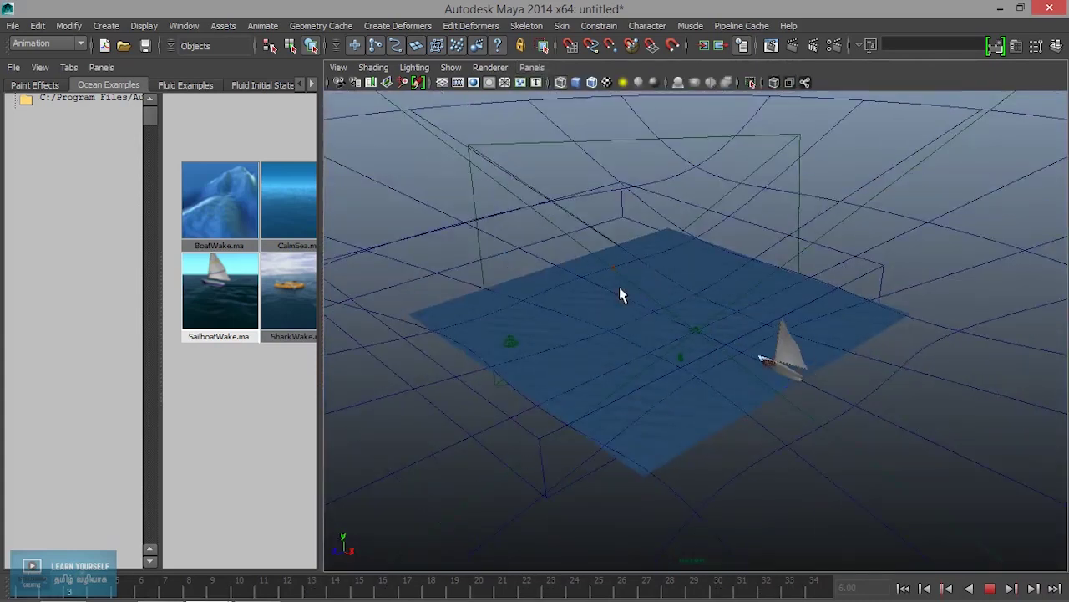
{"action": "scroll", "coordinate": [619, 286], "scroll_direction": "down", "scroll_amount": 5}
{"action": "scroll", "coordinate": [619, 287], "scroll_direction": "down", "scroll_amount": 2}
{"action": "left_click_drag", "start_coordinate": [493, 211], "coordinate": [869, 486]}
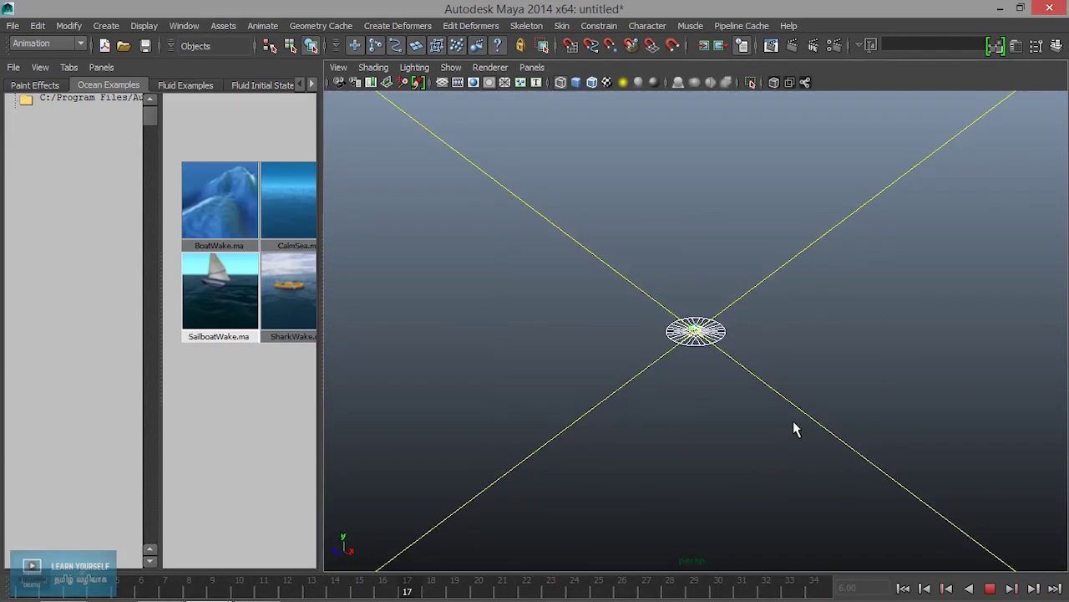
{"action": "key", "text": "f"}
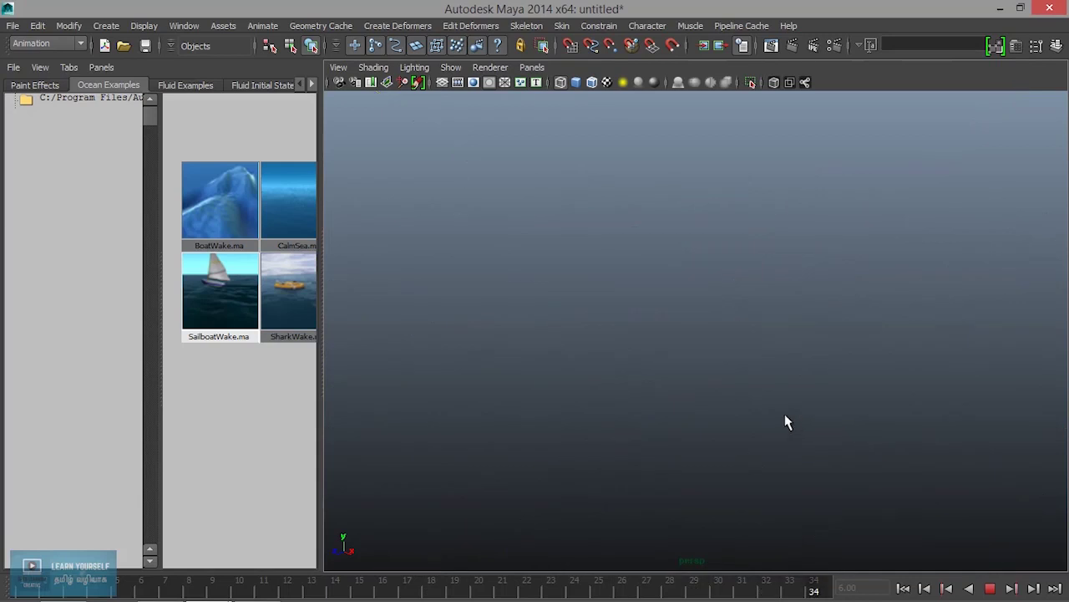
{"action": "scroll", "coordinate": [277, 313], "scroll_direction": "down", "scroll_amount": 2}
{"action": "middle_click_drag", "start_coordinate": [279, 318], "coordinate": [221, 314], "text": "alt"}
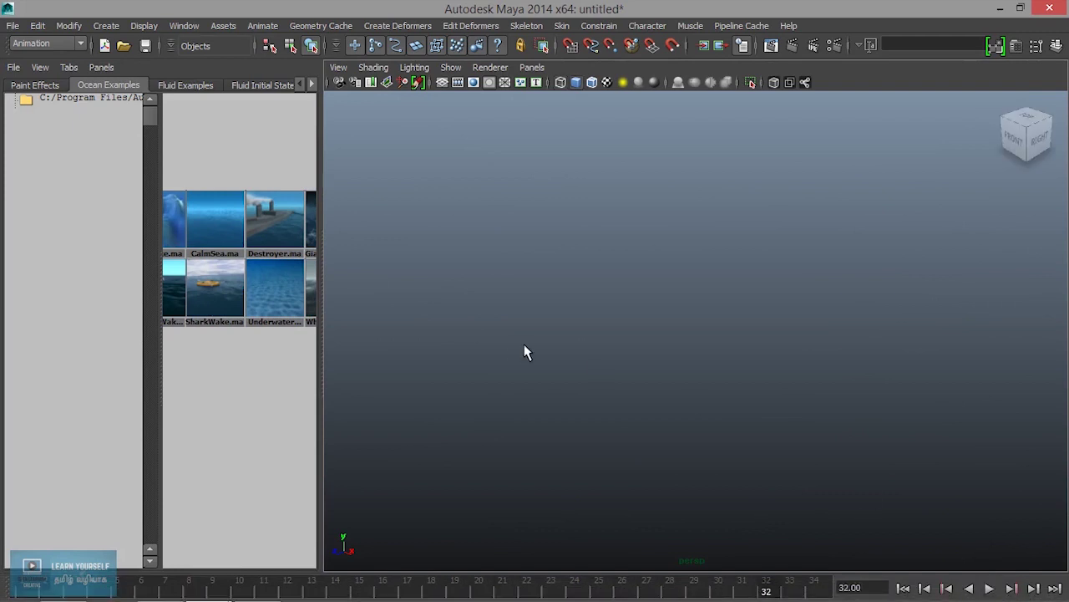
{"action": "middle_click_drag", "start_coordinate": [261, 329], "coordinate": [174, 342], "text": "alt"}
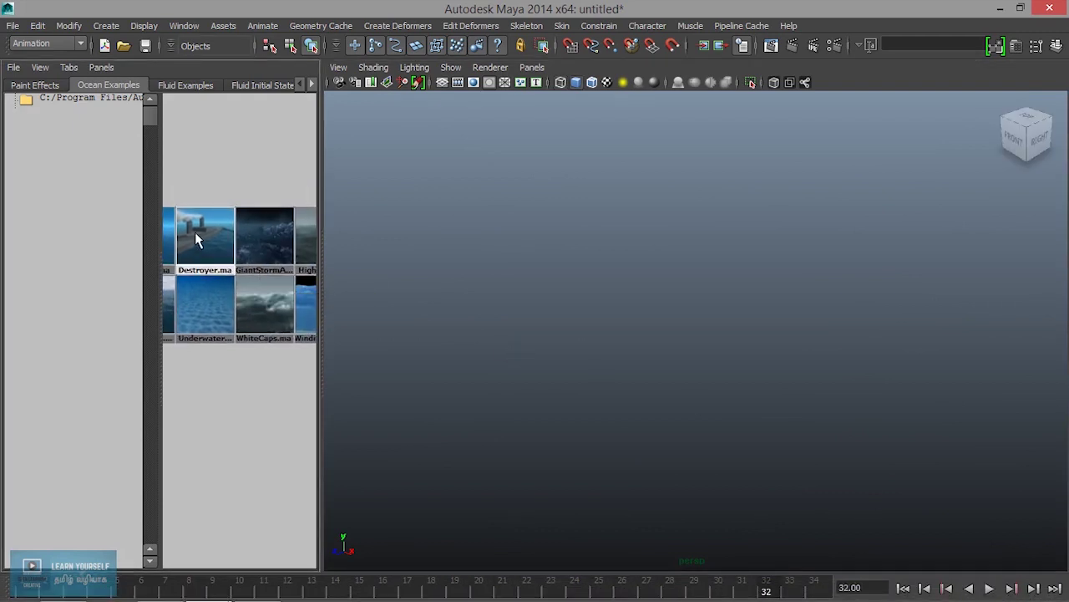
{"action": "middle_click_drag", "start_coordinate": [194, 233], "coordinate": [190, 259]}
{"action": "middle_click_drag", "start_coordinate": [275, 248], "coordinate": [528, 307]}
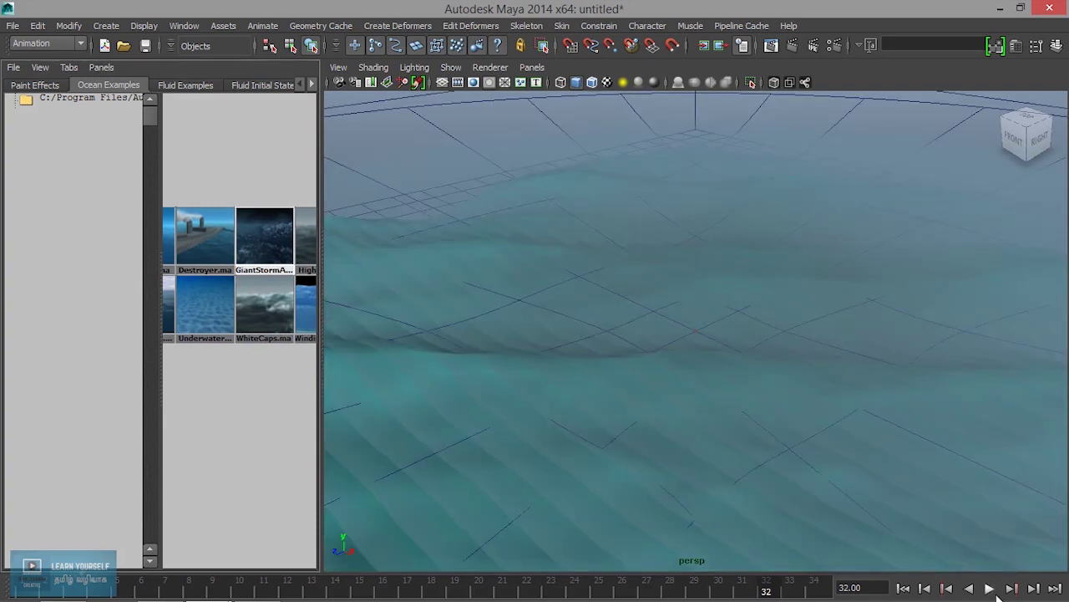
{"action": "left_click", "coordinate": [990, 589]}
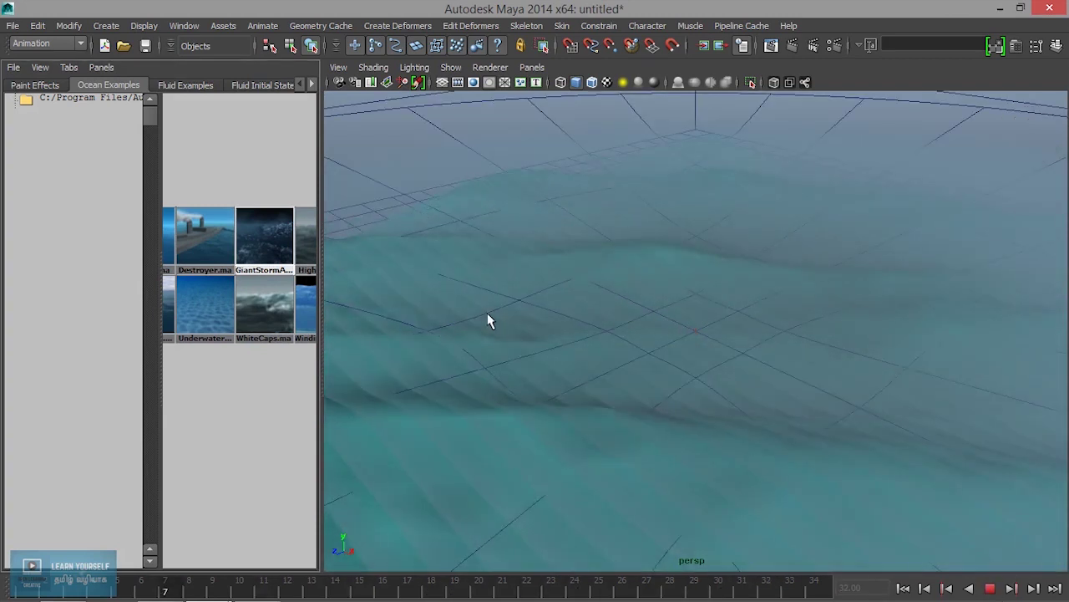
{"action": "mouse_move", "coordinate": [760, 330]}
{"action": "left_mouse_down", "text": "alt"}
{"action": "mouse_move", "coordinate": [755, 312]}
{"action": "mouse_move", "coordinate": [897, 343]}
{"action": "left_mouse_up", "text": "alt"}
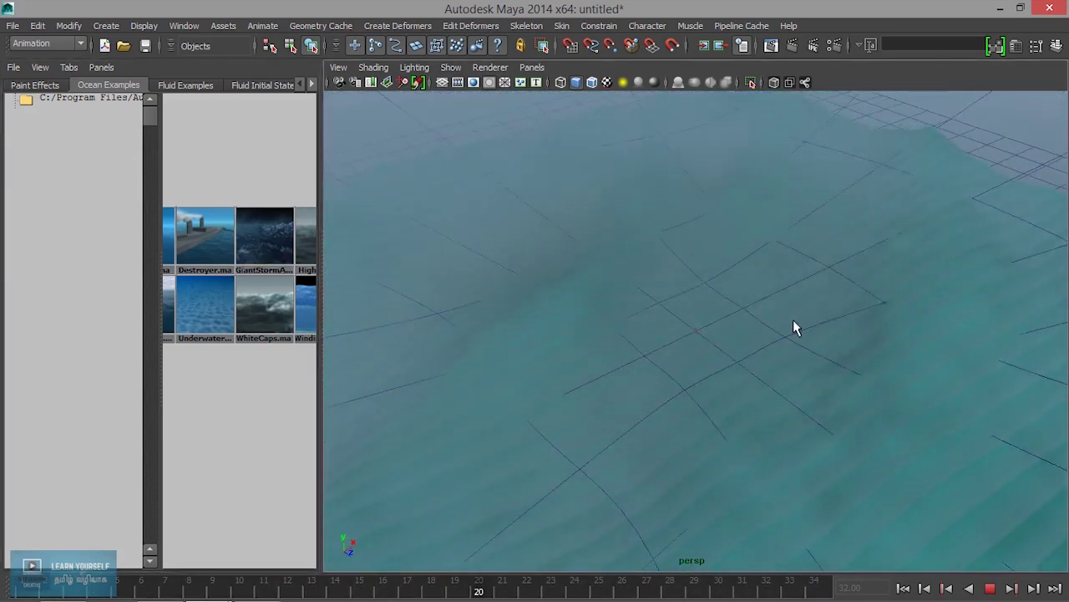
{"action": "key", "text": "a"}
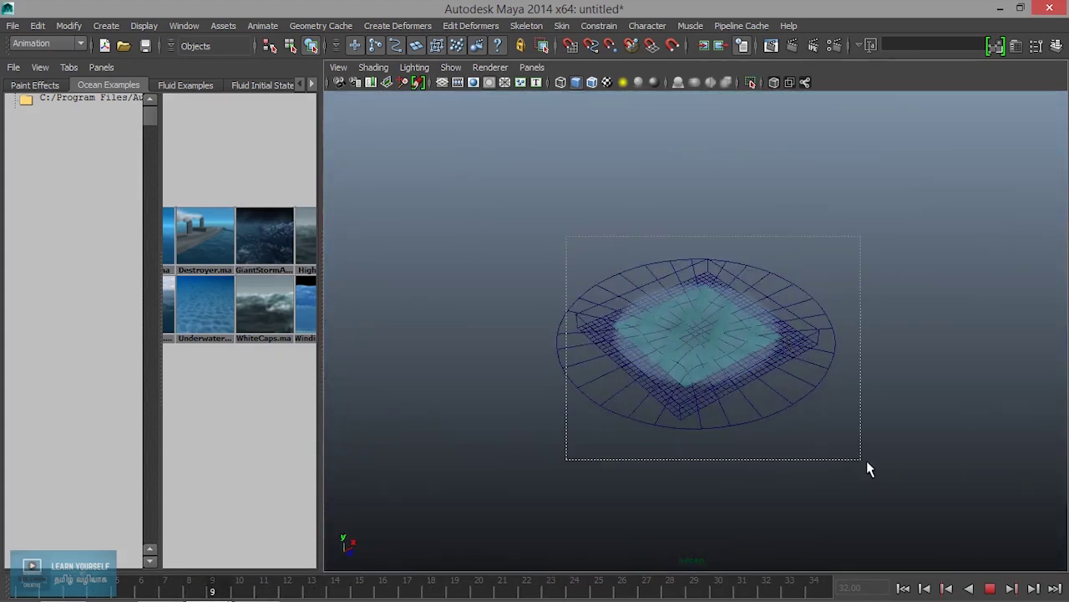
{"action": "key", "text": "Delete"}
{"action": "key", "text": "Escape"}
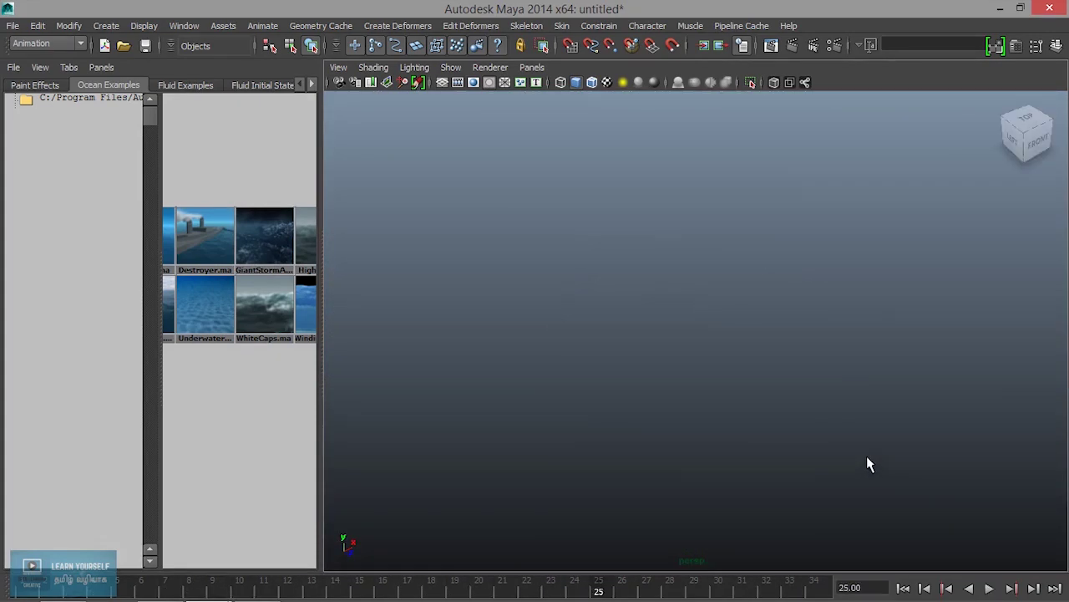
Step: Scroll through the ocean thumbnails and switch the Visor to the Fluid Examples tab
{"action": "middle_click_drag", "start_coordinate": [272, 336], "coordinate": [187, 334], "text": "alt"}
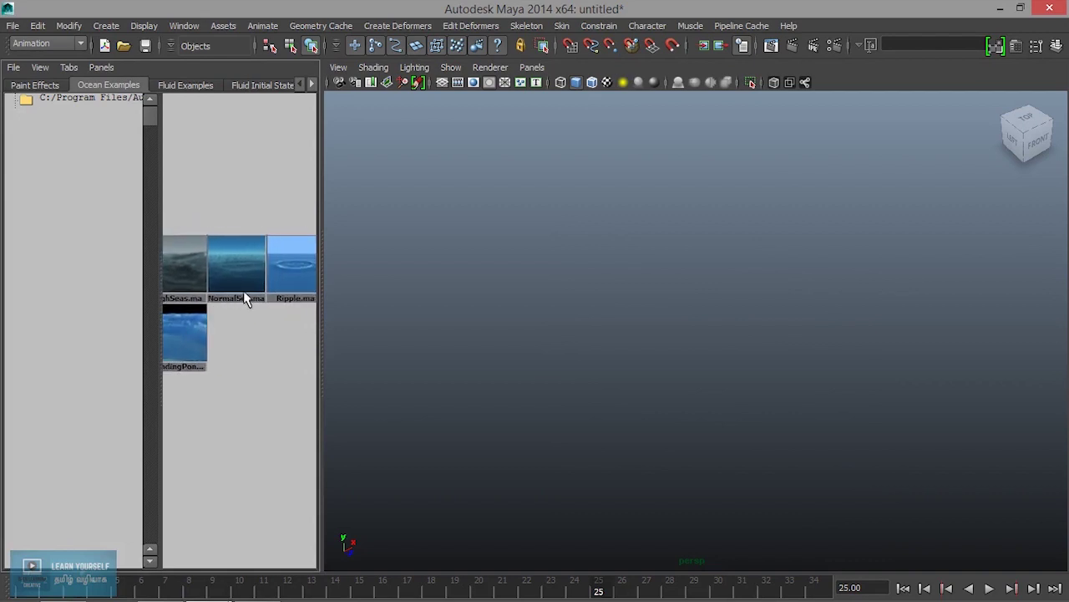
{"action": "middle_click_drag", "start_coordinate": [258, 311], "coordinate": [179, 315], "text": "alt"}
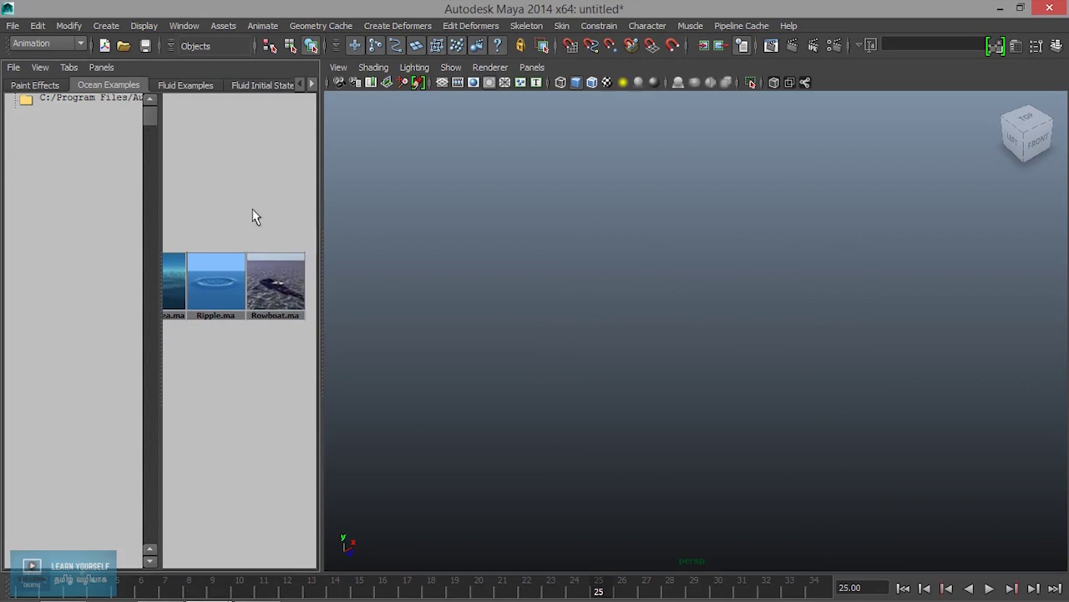
{"action": "left_click", "coordinate": [200, 86]}
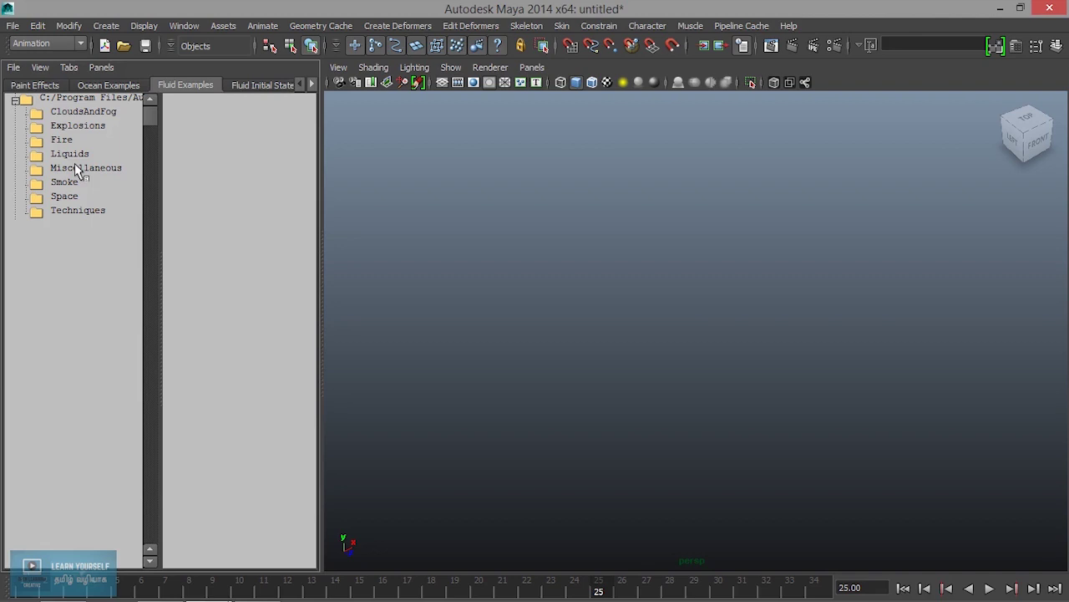
Step: Open the Explosions folder and drag Nuke2D.ma into the viewport
{"action": "key", "text": "XF86MonBrightnessUp"}
{"action": "key", "text": "XF86MonBrightnessUp"}
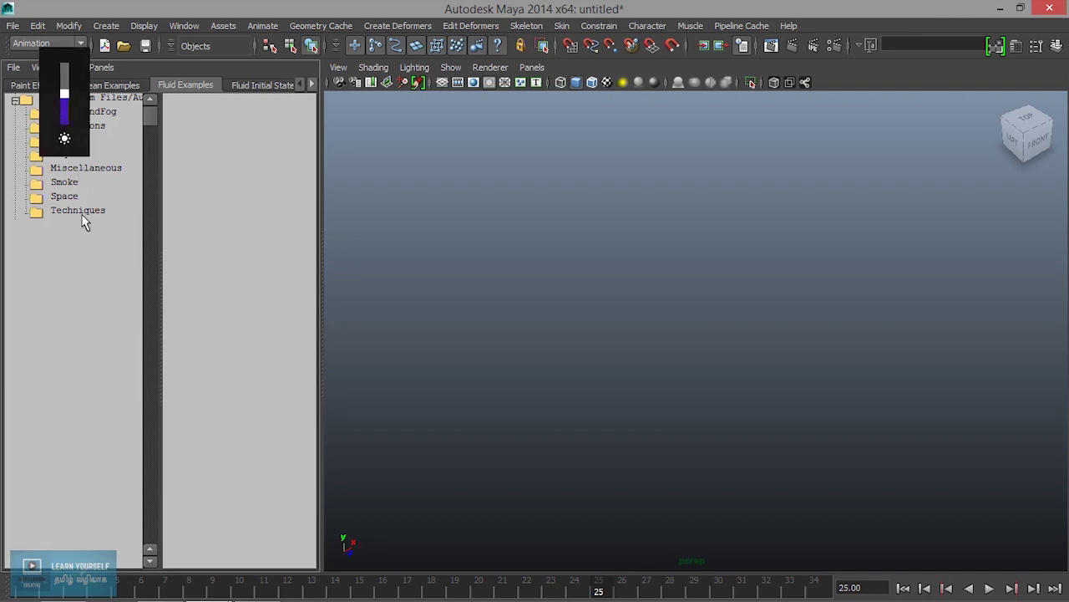
{"action": "left_click", "coordinate": [86, 128]}
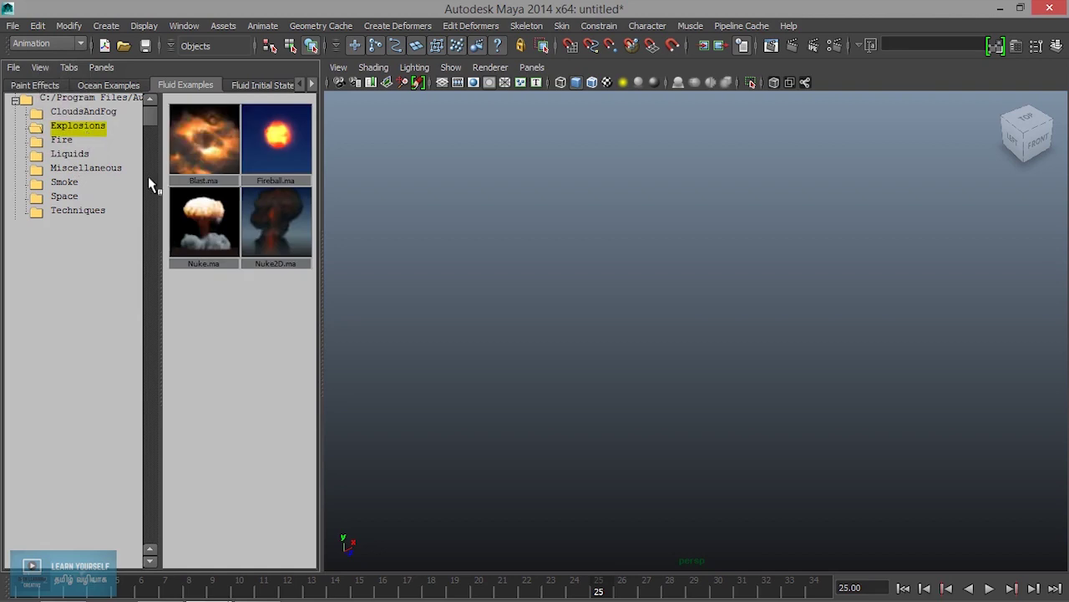
{"action": "left_click_drag", "start_coordinate": [301, 254], "coordinate": [520, 301]}
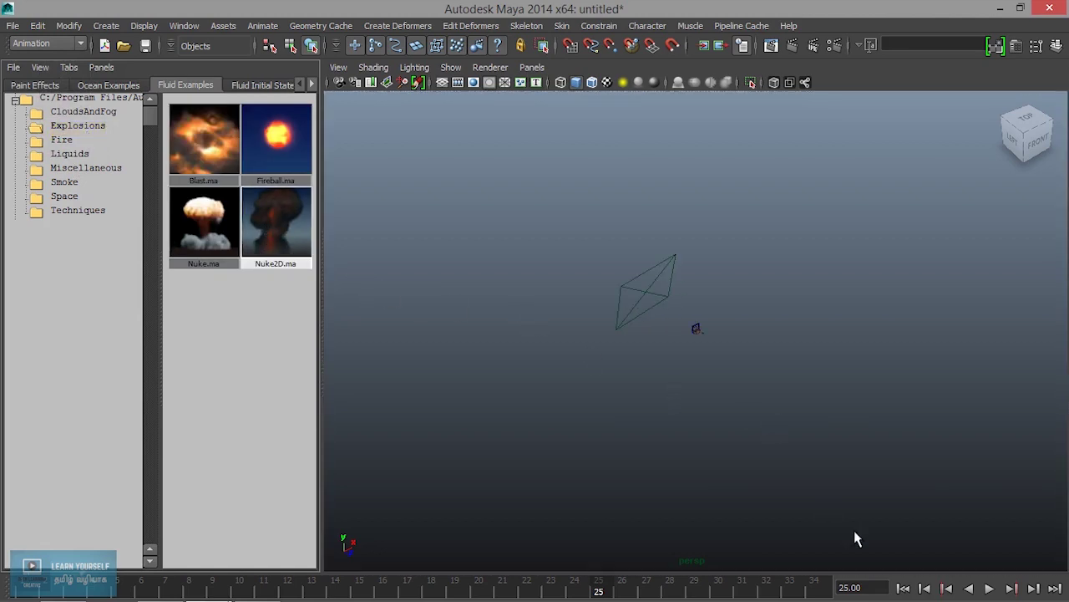
Step: Play and stop the explosion at frame 21, then show the Range Slider via the hotbox
{"action": "left_click", "coordinate": [997, 590]}
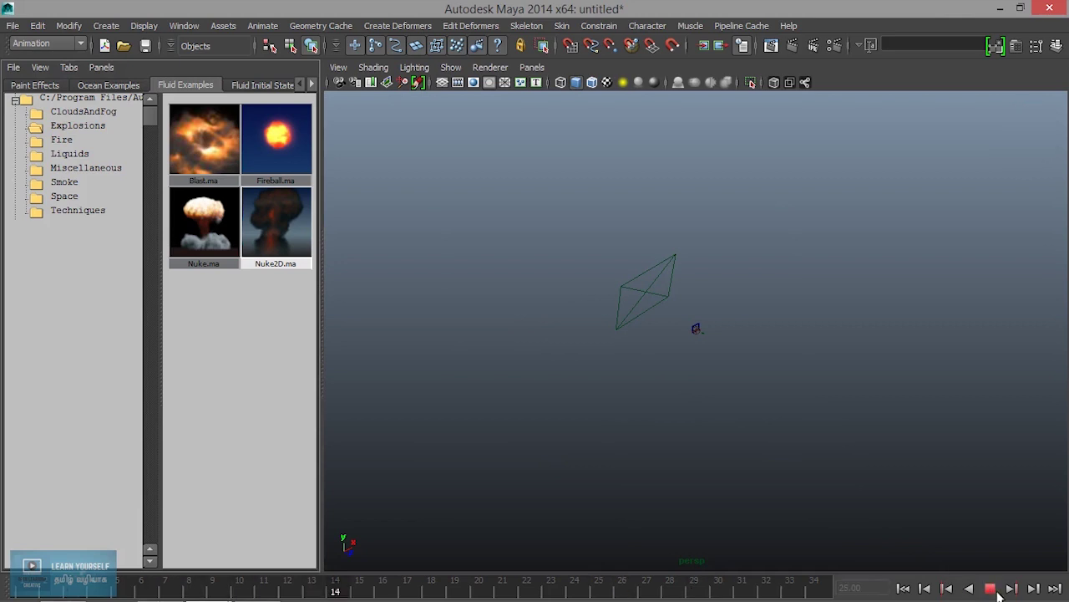
{"action": "left_click", "coordinate": [994, 589]}
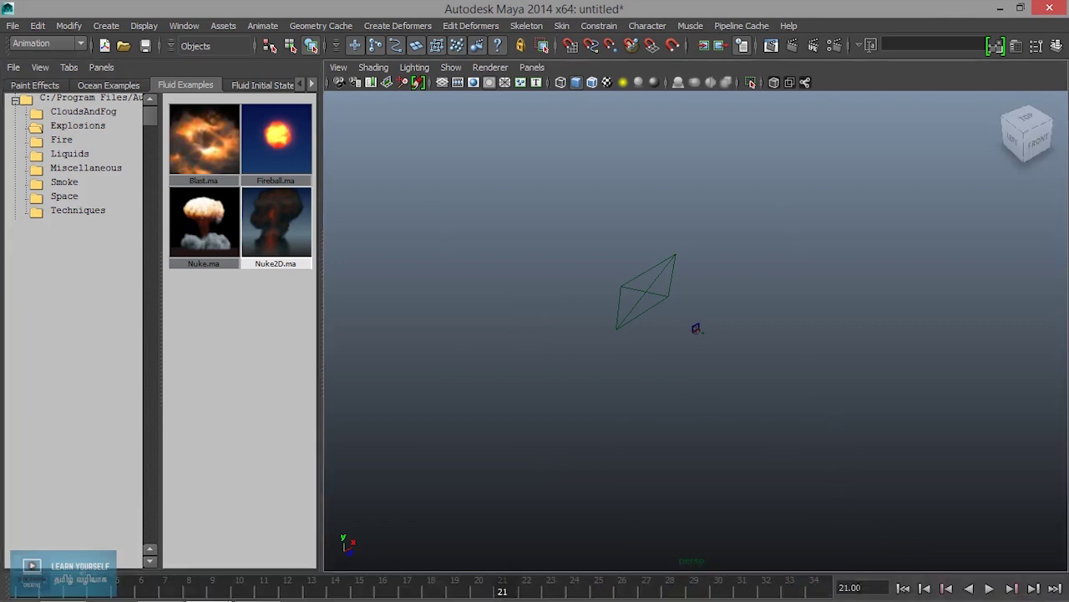
{"action": "left_click", "coordinate": [853, 588]}
{"action": "key", "text": "space"}
{"action": "left_click_drag", "start_coordinate": [839, 266], "coordinate": [784, 285]}
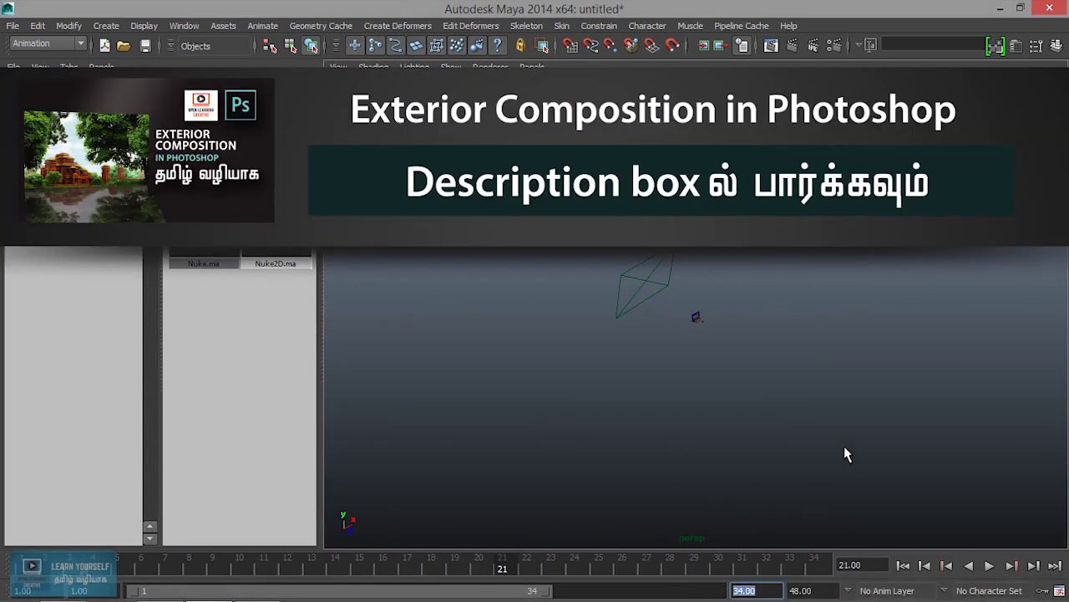
Step: Extend the playback range end to frame 1000 and play the Nuke2D explosion
{"action": "type", "text": "1000"}
{"action": "key", "text": "Return"}
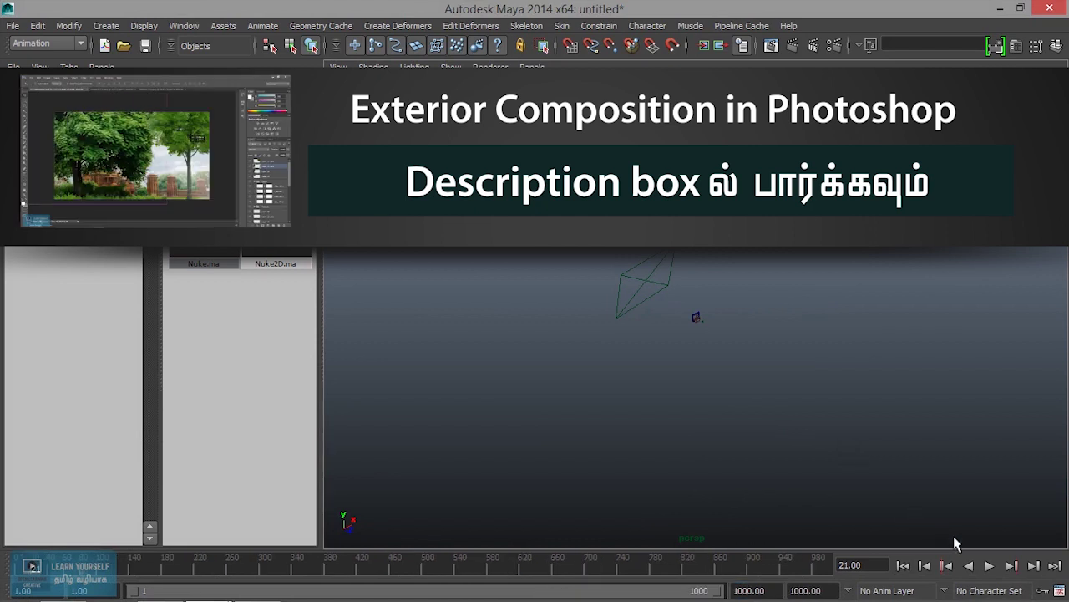
{"action": "left_click", "coordinate": [990, 567]}
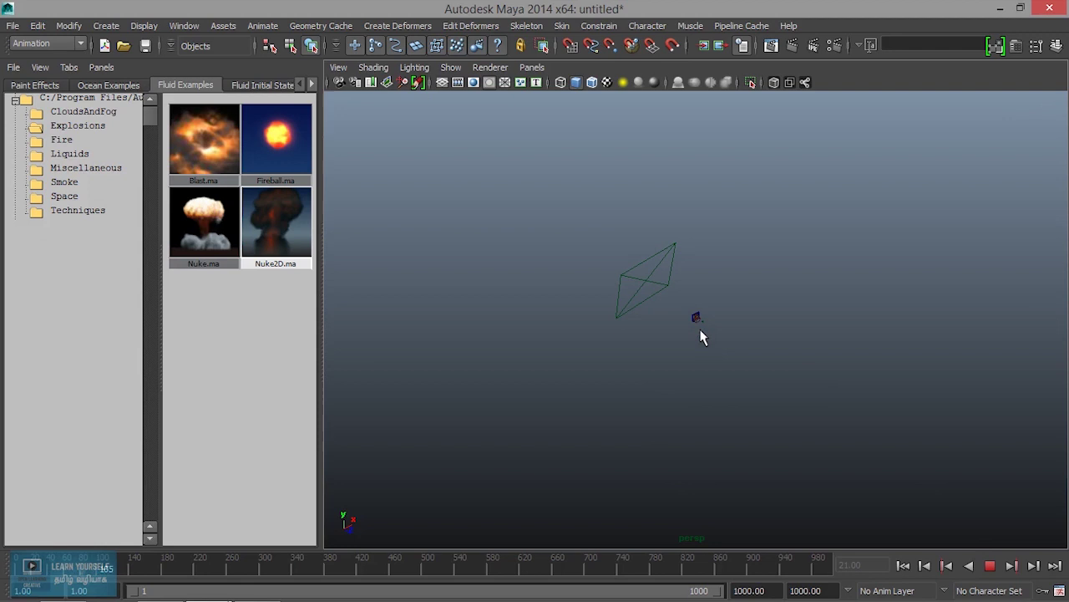
{"action": "scroll", "coordinate": [700, 335], "scroll_direction": "up", "scroll_amount": 3}
{"action": "scroll", "coordinate": [700, 335], "scroll_direction": "up", "scroll_amount": 3}
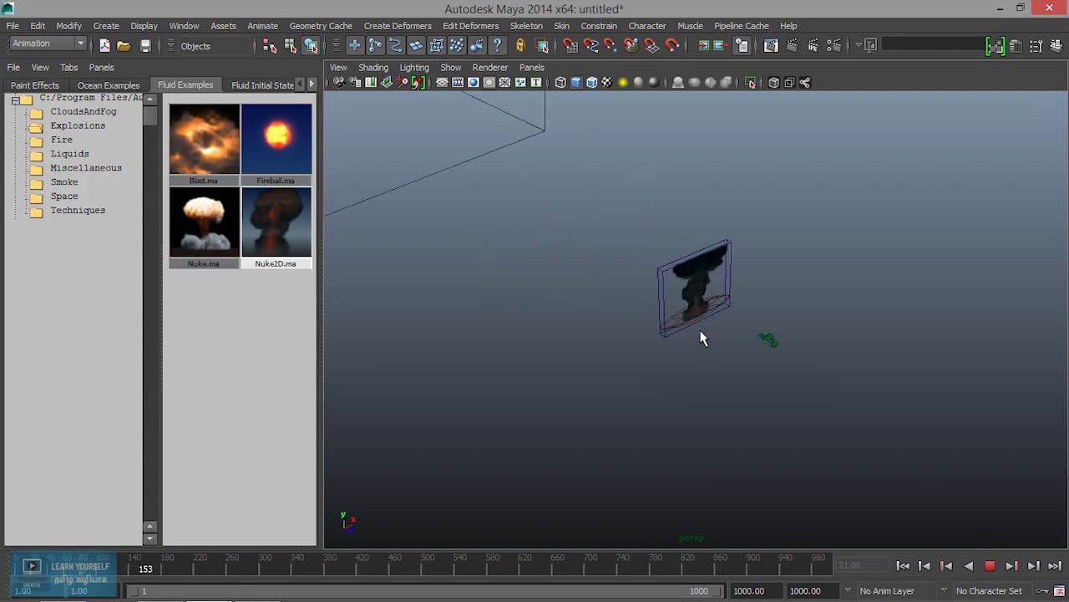
Step: Zoom in on the fluid, look through the Nuke2D:Nuke2Dcam camera, and stop at frame 438
{"action": "scroll", "coordinate": [701, 335], "scroll_direction": "up", "scroll_amount": 3}
{"action": "left_click_drag", "start_coordinate": [700, 335], "coordinate": [628, 293], "text": "alt"}
{"action": "scroll", "coordinate": [592, 149], "scroll_direction": "down", "scroll_amount": 3}
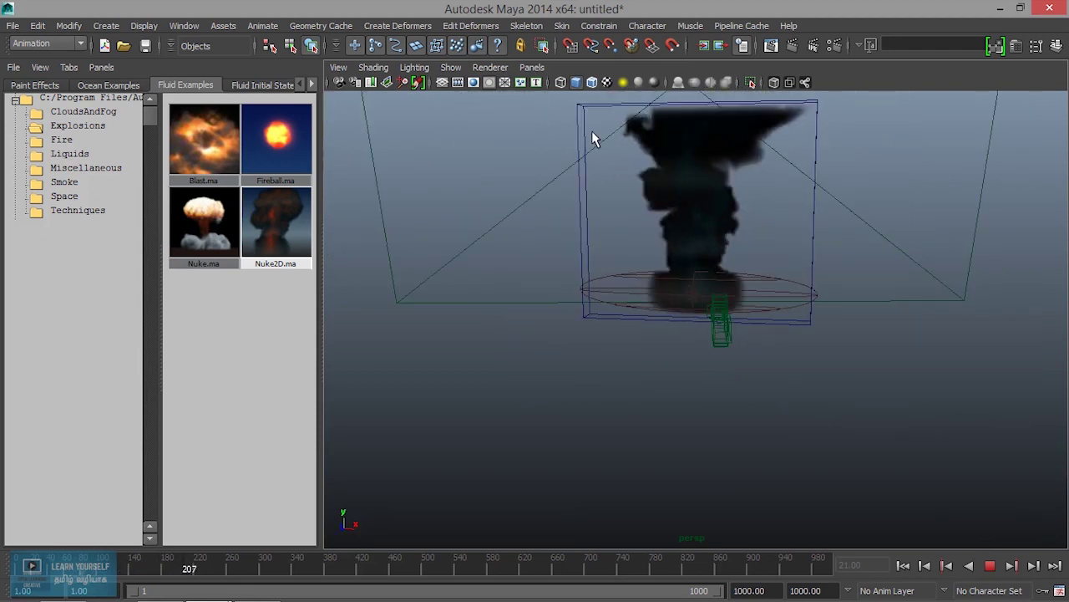
{"action": "left_click", "coordinate": [531, 67]}
{"action": "mouse_move", "coordinate": [558, 82]}
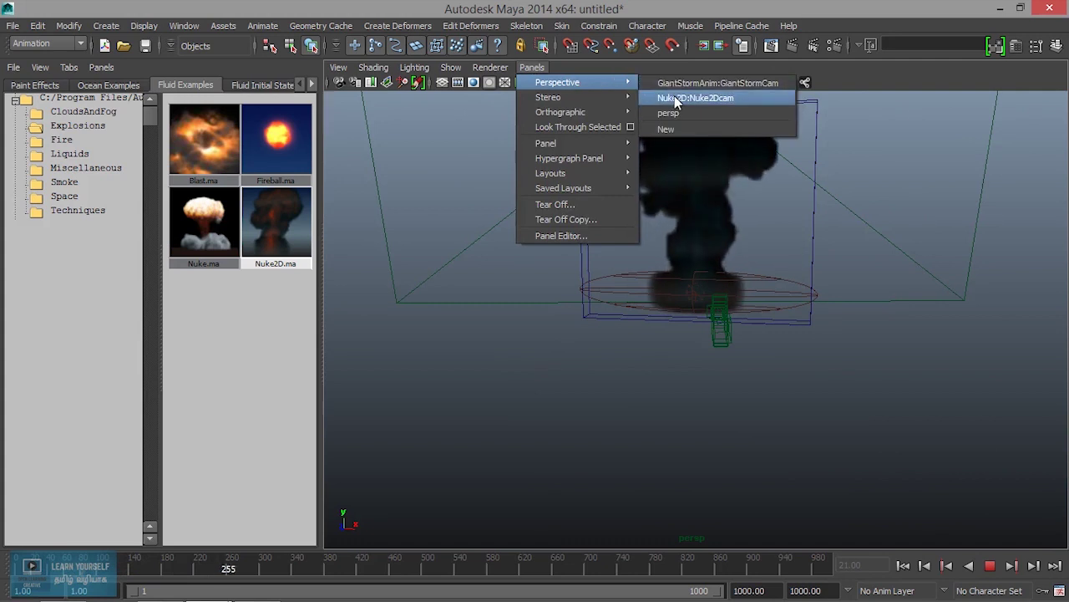
{"action": "left_click", "coordinate": [681, 85]}
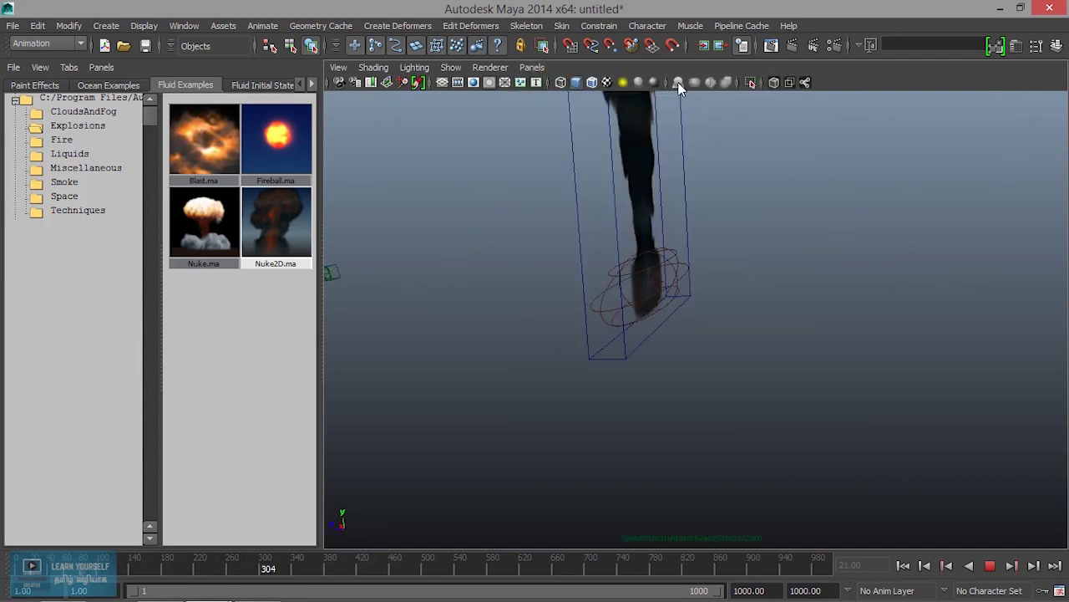
{"action": "left_click", "coordinate": [544, 68]}
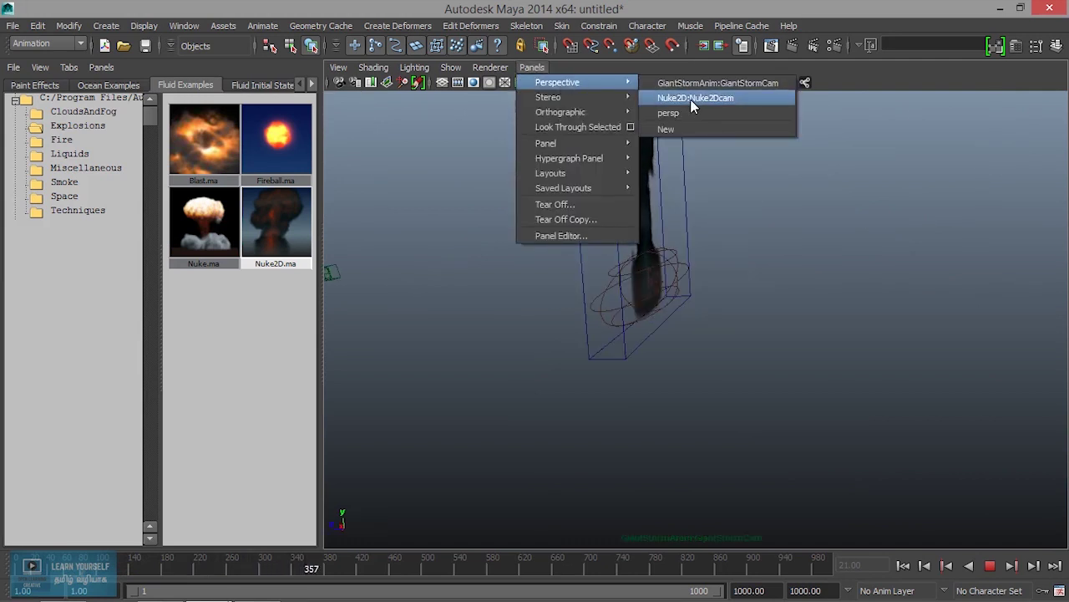
{"action": "left_click", "coordinate": [693, 98]}
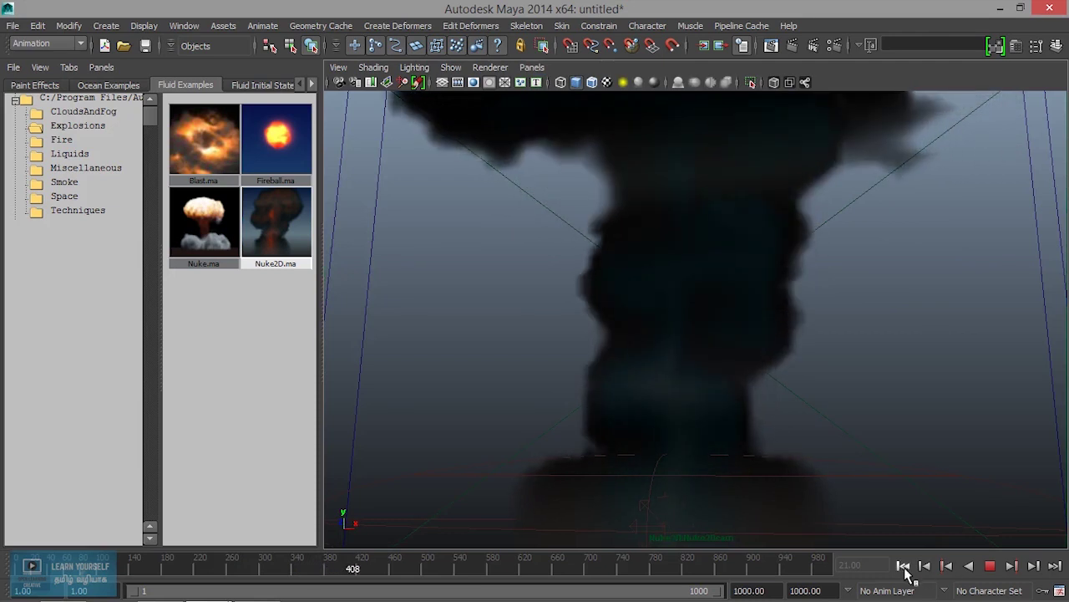
{"action": "left_click", "coordinate": [991, 568]}
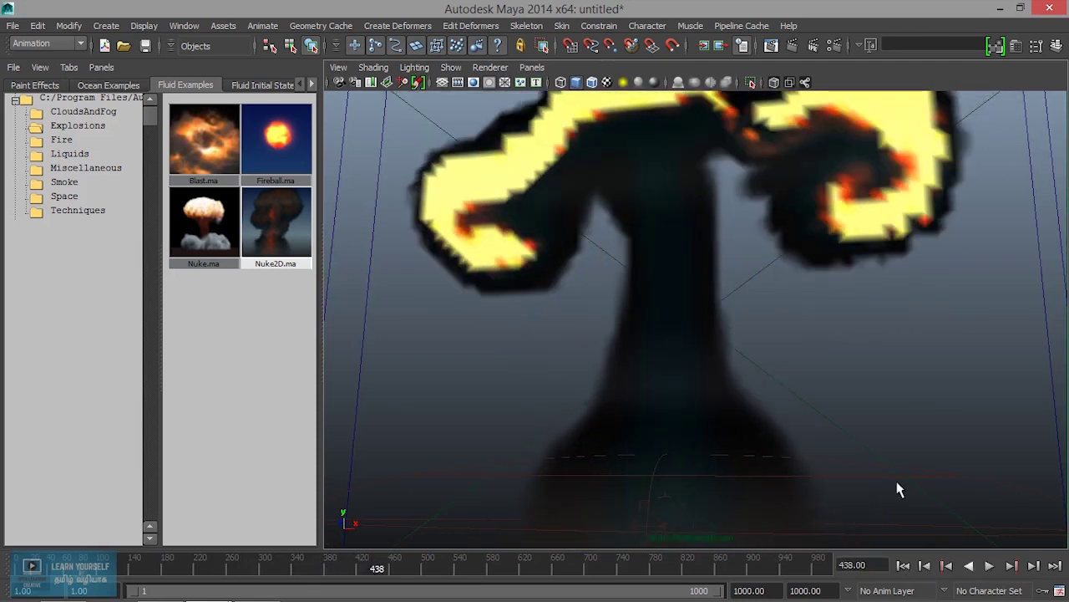
Step: Render frame 438 through Nuke2Dcam at 960 x 540, close it, and frame the fluid container
{"action": "left_click", "coordinate": [791, 46]}
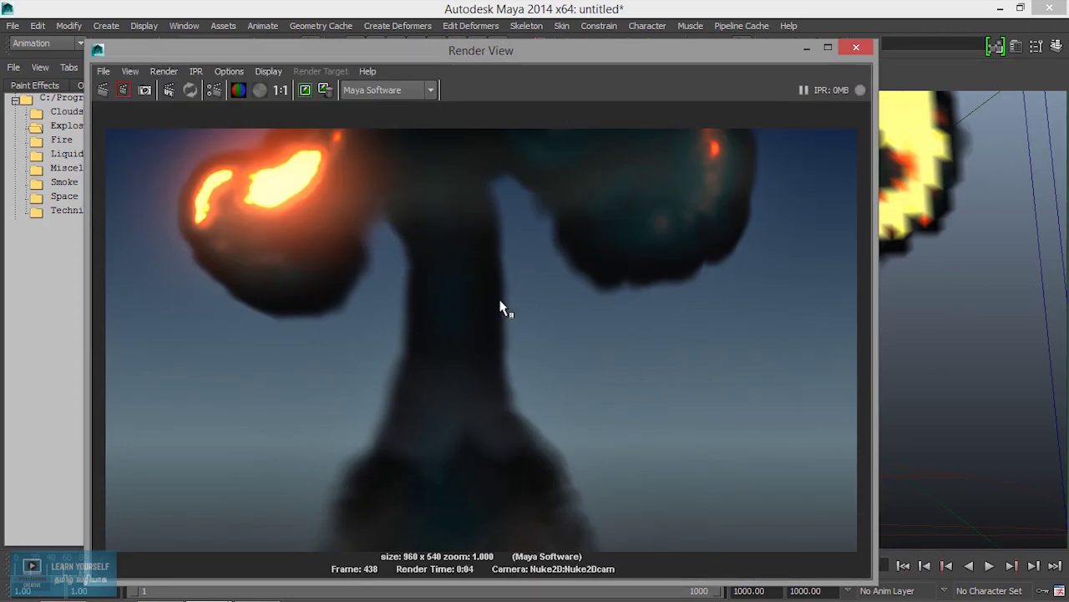
{"action": "left_click", "coordinate": [857, 48]}
{"action": "key", "text": "f"}
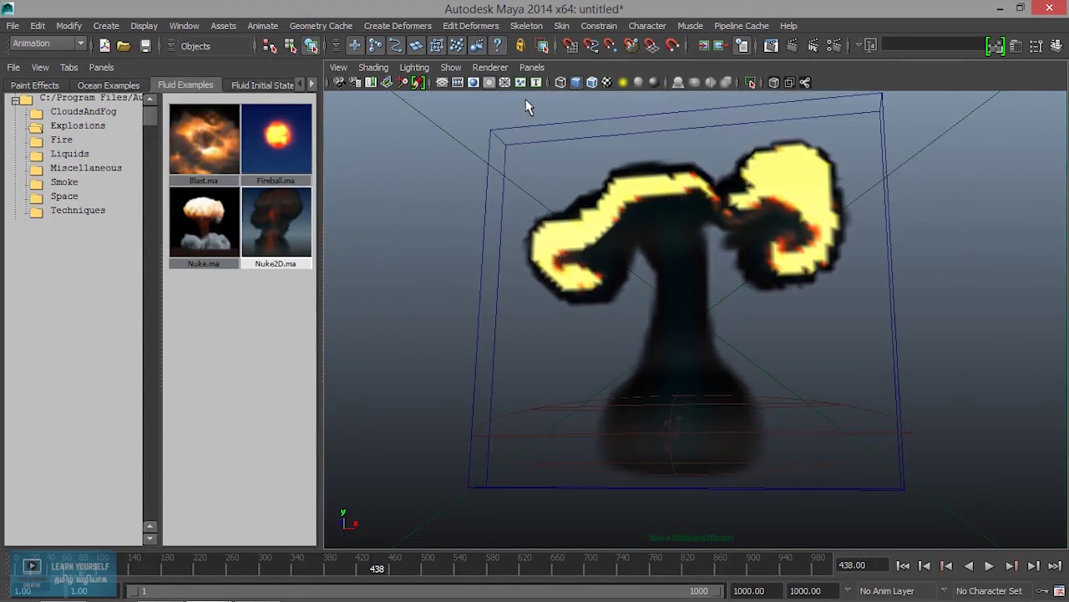
{"action": "left_click", "coordinate": [529, 67]}
{"action": "mouse_move", "coordinate": [557, 81]}
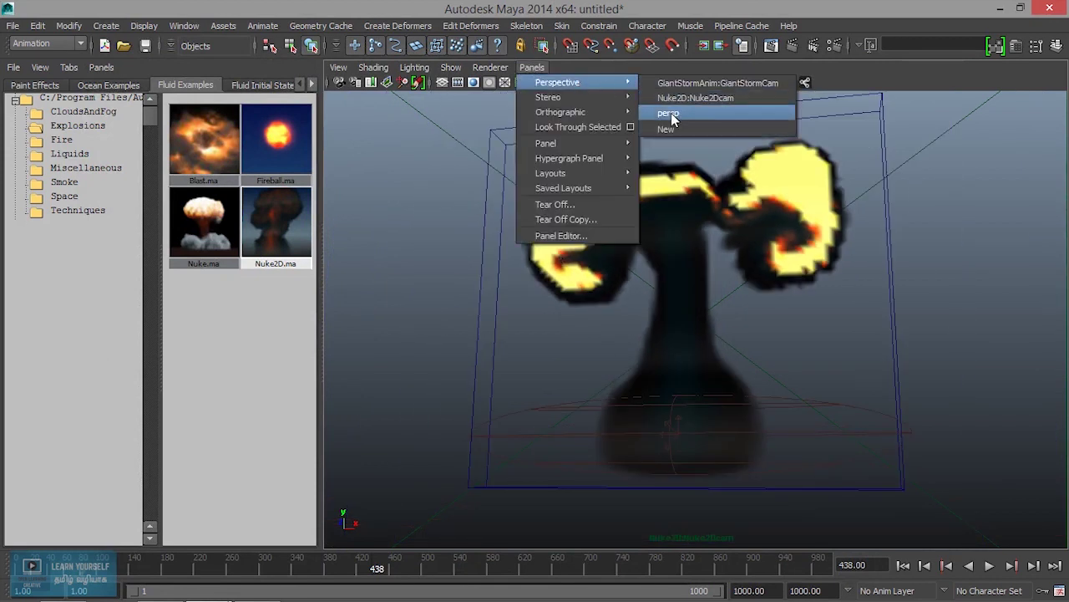
Step: Switch back to the persp camera and delete the Nuke2Dcam camera, emptying the scene
{"action": "left_click", "coordinate": [671, 113]}
{"action": "scroll", "coordinate": [600, 266], "scroll_direction": "down", "scroll_amount": 5}
{"action": "left_click_drag", "start_coordinate": [601, 272], "coordinate": [640, 318], "text": "alt"}
{"action": "left_click_drag", "start_coordinate": [527, 194], "coordinate": [864, 430]}
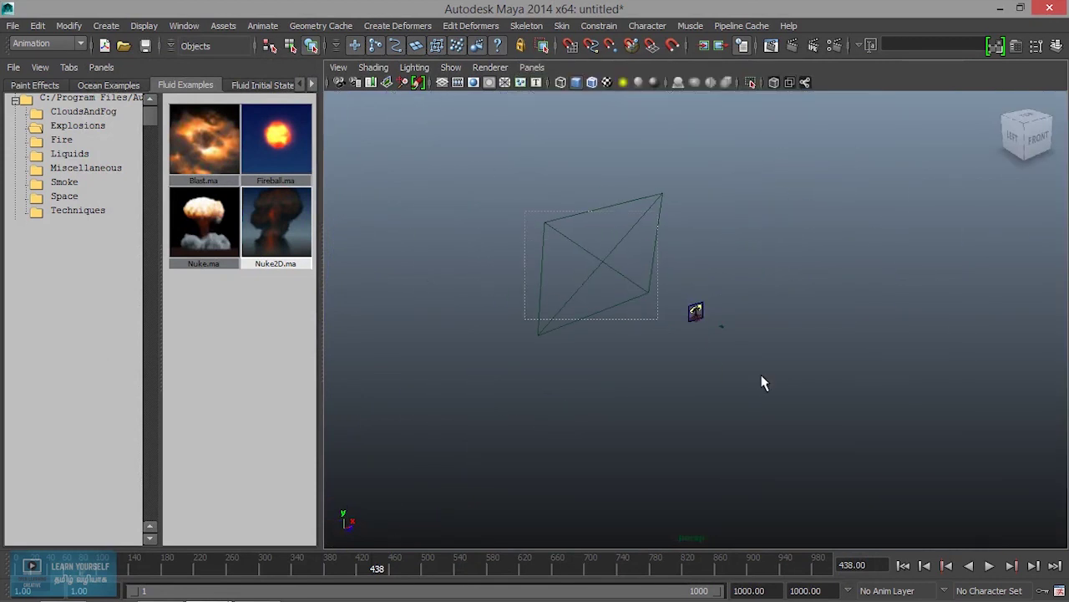
{"action": "key", "text": "Delete"}
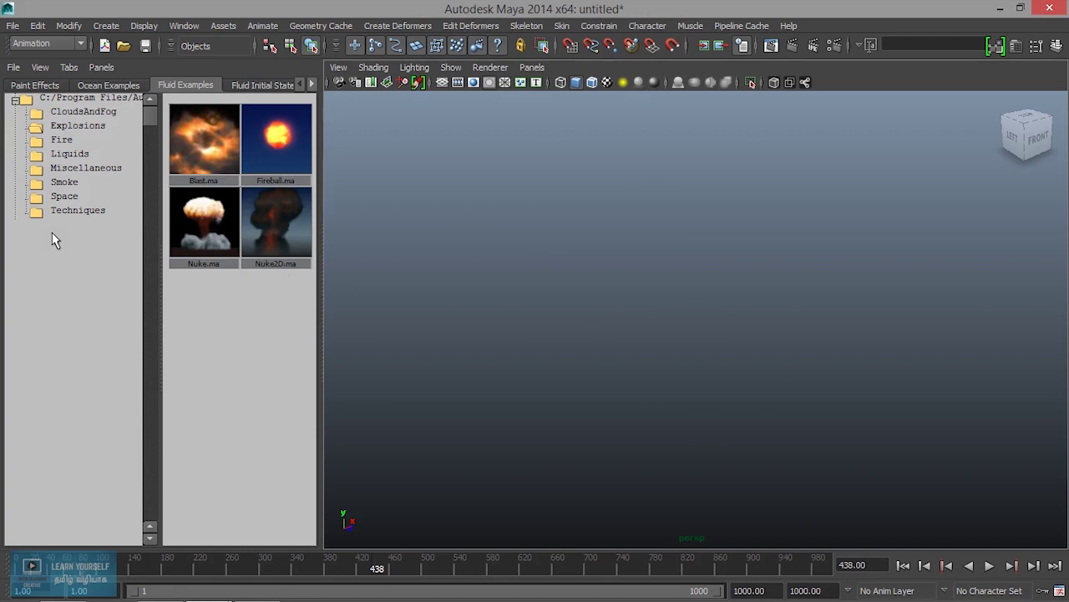
Step: Drop cartwheel.ma from the Mocap Examples into the scene and play it briefly, returning to frame 1
{"action": "left_click", "coordinate": [270, 86]}
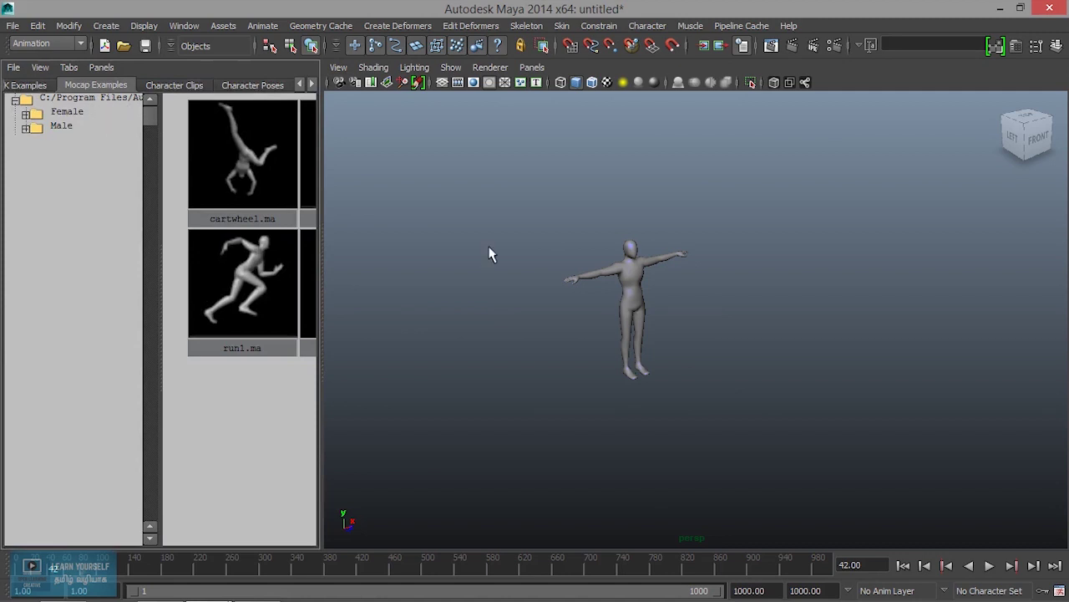
{"action": "left_click_drag", "start_coordinate": [539, 240], "coordinate": [823, 465]}
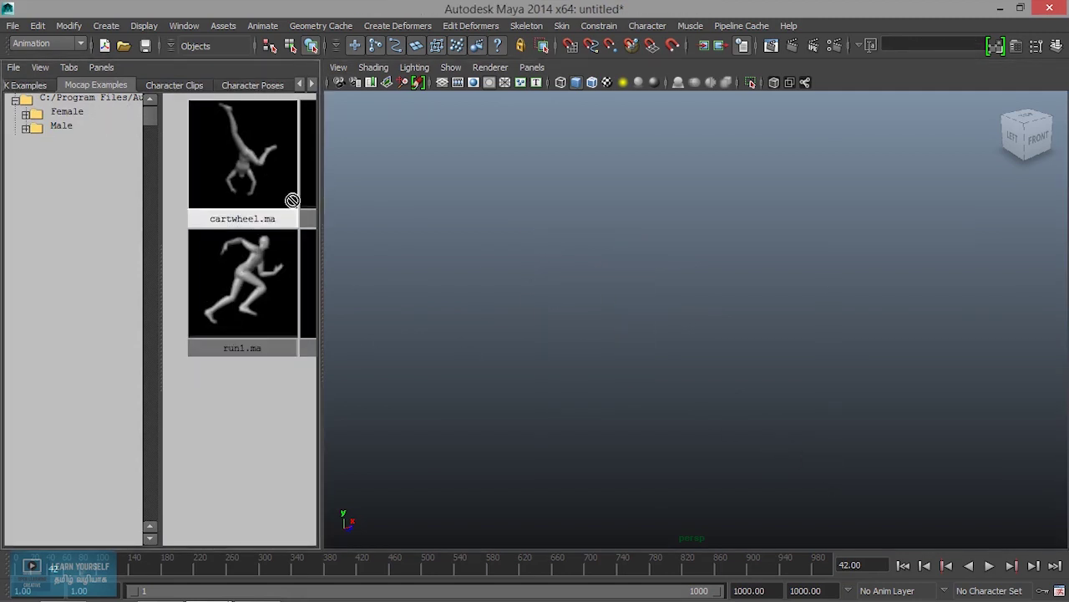
{"action": "middle_click_drag", "start_coordinate": [292, 200], "coordinate": [544, 293]}
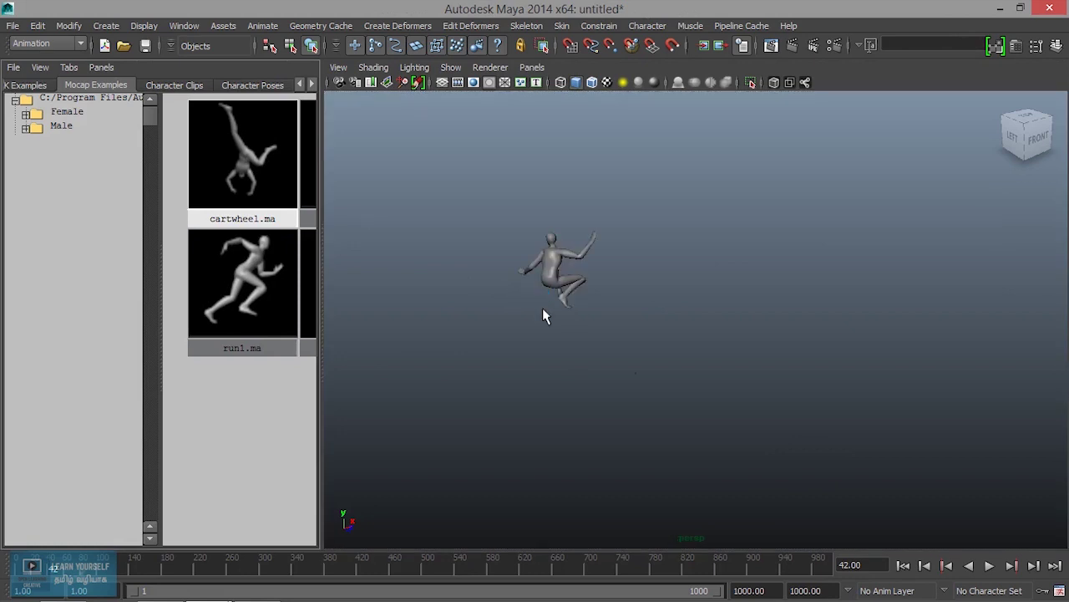
{"action": "left_click", "coordinate": [986, 566]}
{"action": "left_click", "coordinate": [986, 566]}
{"action": "left_click", "coordinate": [903, 566]}
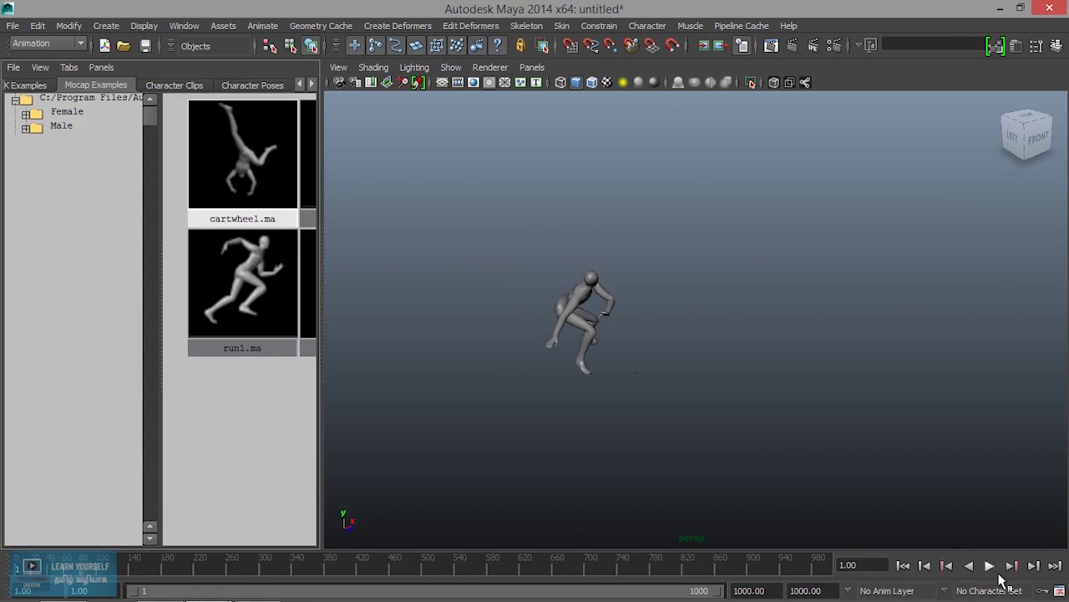
Step: Replay the cartwheel while zooming in on the character, then stop and return to frame 1
{"action": "left_click", "coordinate": [987, 566]}
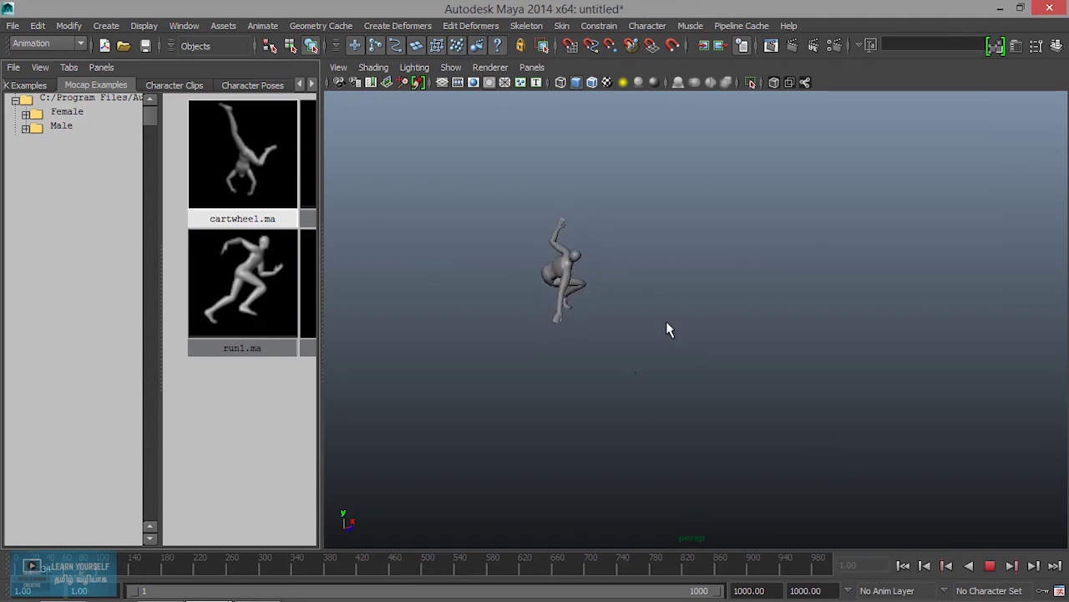
{"action": "scroll", "coordinate": [618, 310], "scroll_direction": "up", "scroll_amount": 3}
{"action": "middle_click_drag", "start_coordinate": [561, 322], "coordinate": [967, 418], "text": "alt"}
{"action": "left_click_drag", "start_coordinate": [966, 418], "coordinate": [666, 351], "text": "alt"}
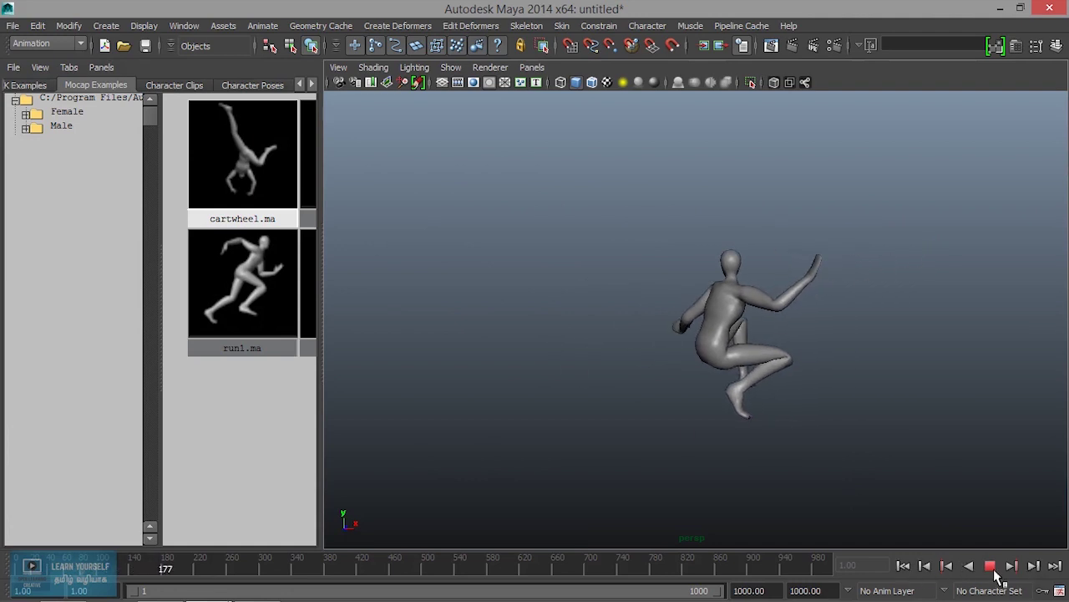
{"action": "left_click", "coordinate": [990, 565]}
{"action": "left_click", "coordinate": [903, 565]}
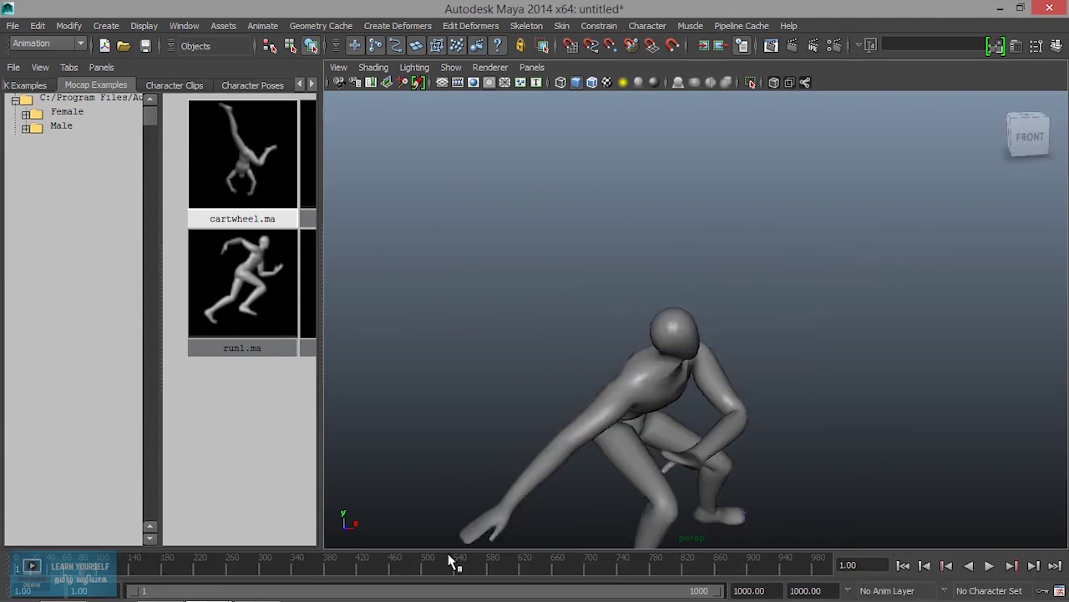
{"action": "left_click_drag", "start_coordinate": [769, 590], "coordinate": [655, 593]}
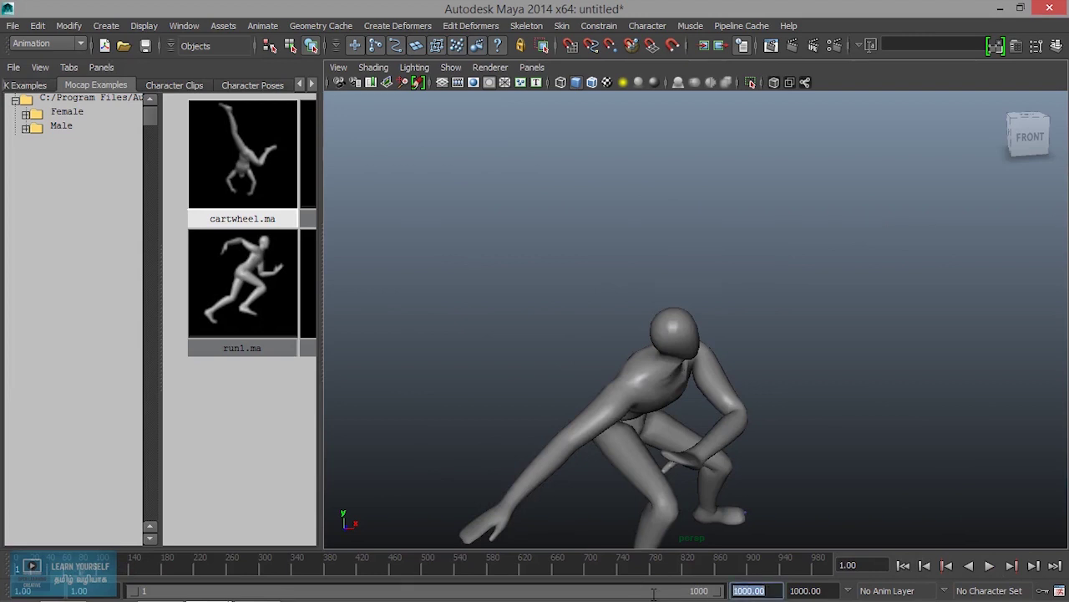
{"action": "type", "text": "100"}
Step: Set the playback end frame to 100 and play the cartwheel briefly
{"action": "key", "text": "Return"}
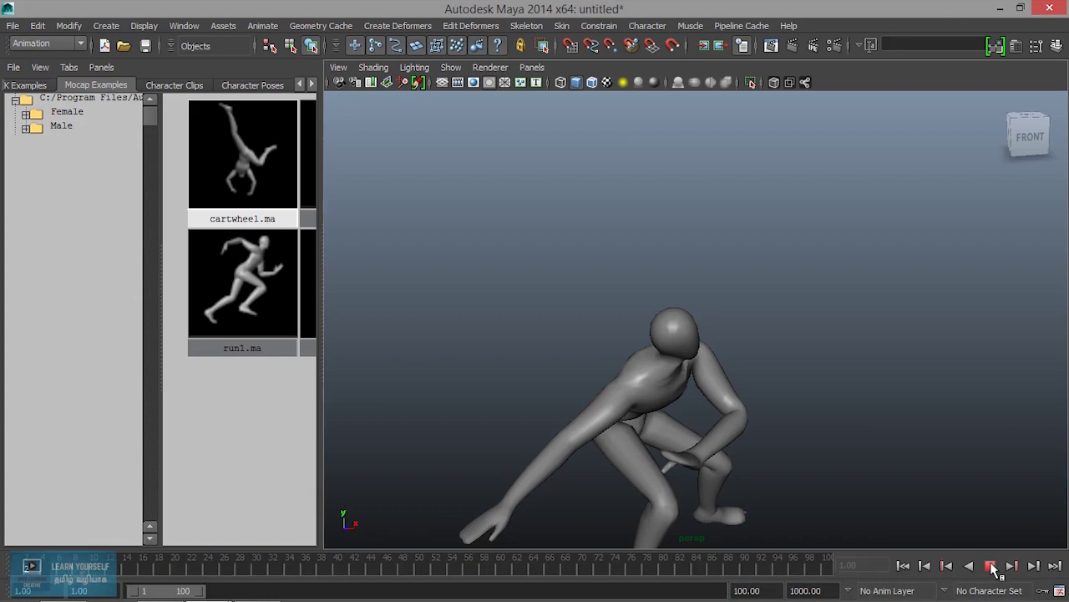
{"action": "left_click", "coordinate": [990, 566]}
{"action": "left_click", "coordinate": [990, 565]}
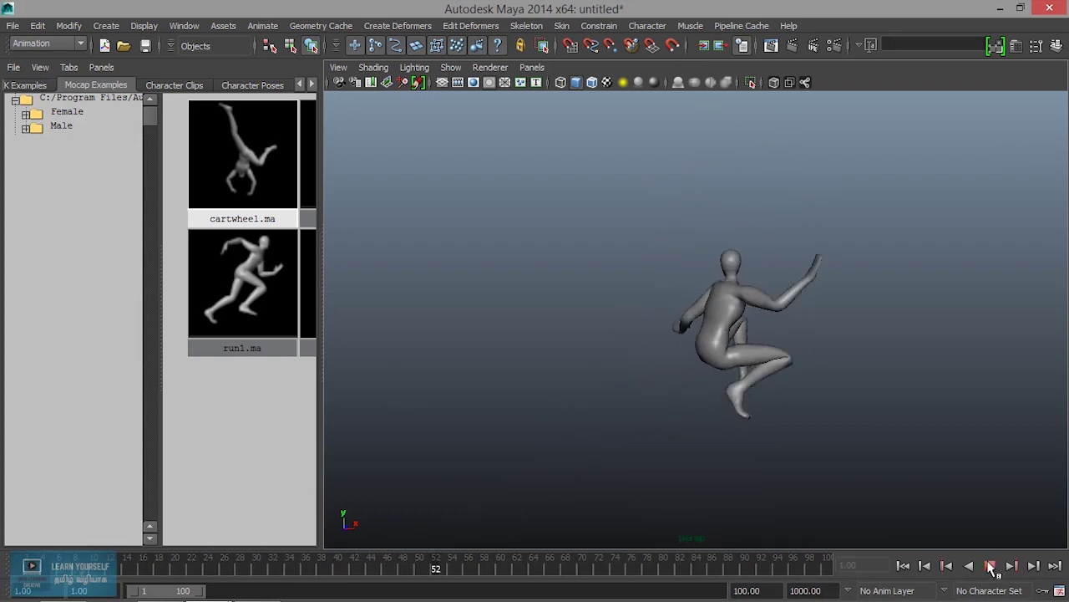
Step: Shorten the playback range to 1–50, play and stop at frame 29, then add another mocap clip
{"action": "left_click", "coordinate": [778, 568]}
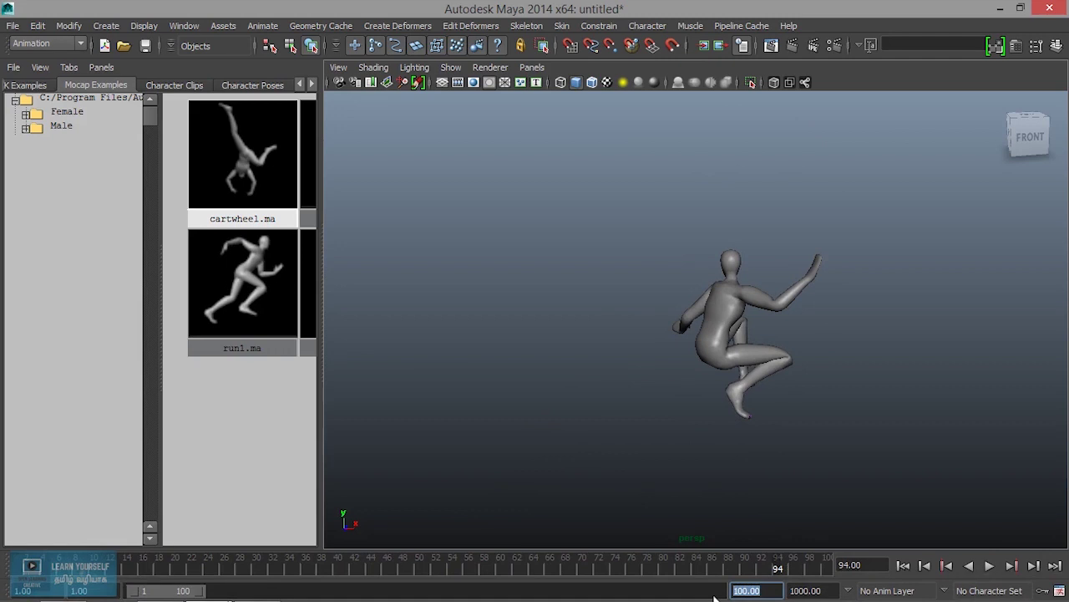
{"action": "type", "text": "50"}
{"action": "key", "text": "Return"}
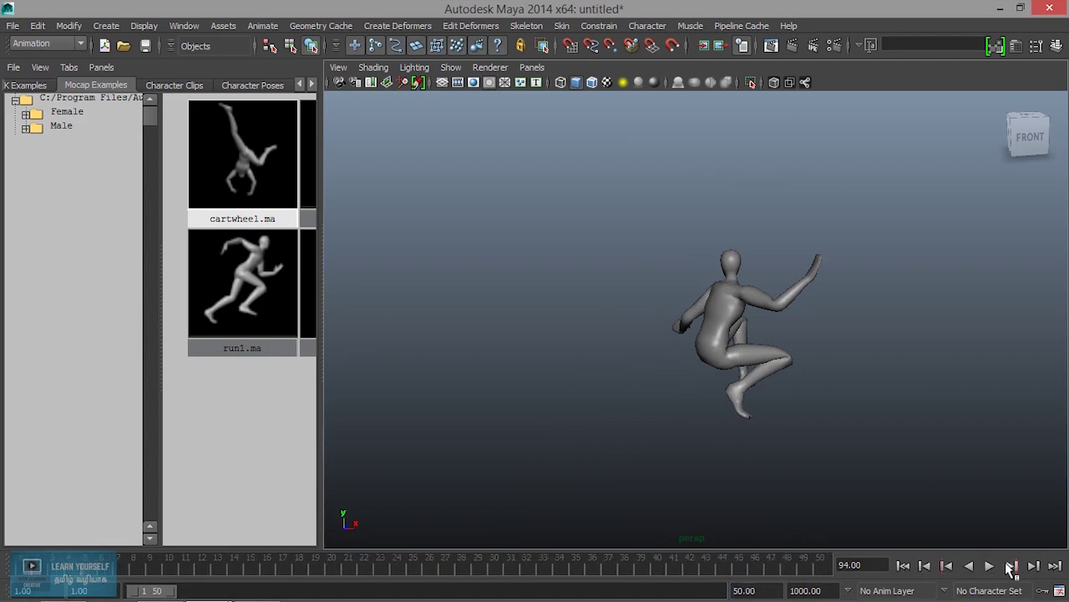
{"action": "left_click", "coordinate": [989, 566]}
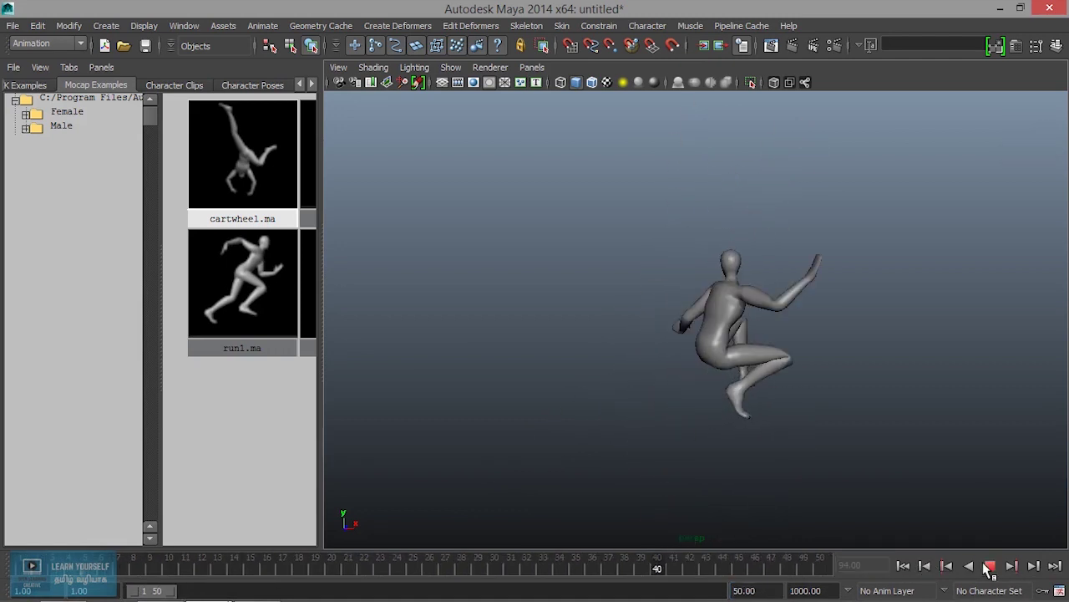
{"action": "left_click", "coordinate": [989, 567]}
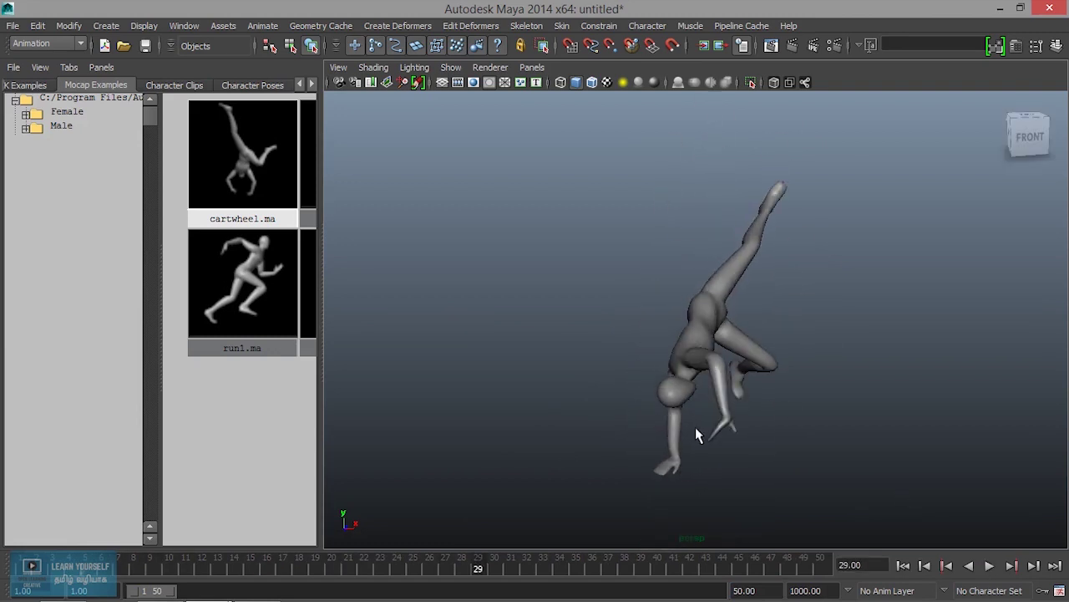
{"action": "scroll", "coordinate": [696, 425], "scroll_direction": "down", "scroll_amount": 3}
{"action": "mouse_move", "coordinate": [242, 155]}
{"action": "left_mouse_down"}
{"action": "mouse_move", "coordinate": [667, 454]}
{"action": "mouse_move", "coordinate": [566, 410]}
{"action": "mouse_move", "coordinate": [509, 415]}
{"action": "mouse_move", "coordinate": [616, 399]}
{"action": "mouse_move", "coordinate": [578, 387]}
{"action": "mouse_move", "coordinate": [635, 401]}
{"action": "left_mouse_up"}
Step: Play all characters together, add the dance1.ma clip, and reframe the view on the group
{"action": "left_click", "coordinate": [989, 567]}
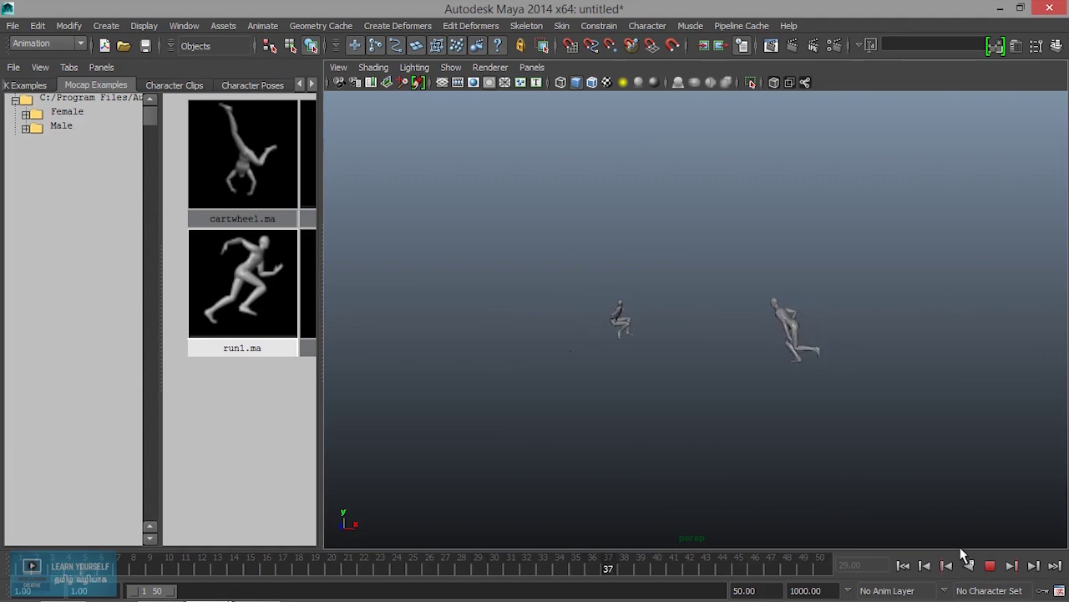
{"action": "middle_click_drag", "start_coordinate": [239, 348], "coordinate": [139, 393], "text": "alt"}
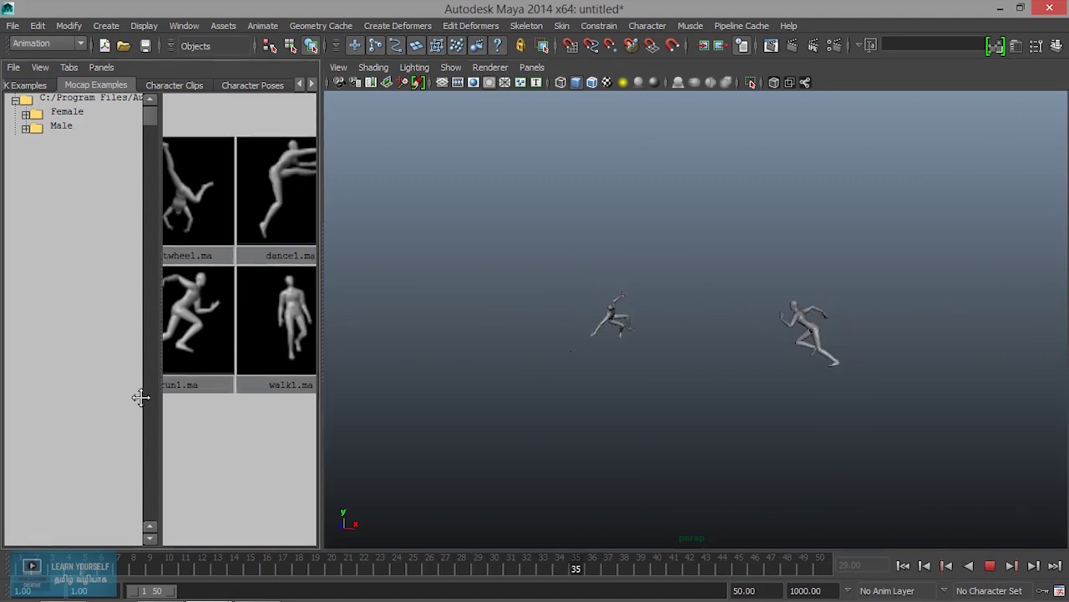
{"action": "mouse_move", "coordinate": [220, 222]}
{"action": "middle_mouse_down"}
{"action": "mouse_move", "coordinate": [384, 329]}
{"action": "mouse_move", "coordinate": [620, 419]}
{"action": "middle_mouse_up"}
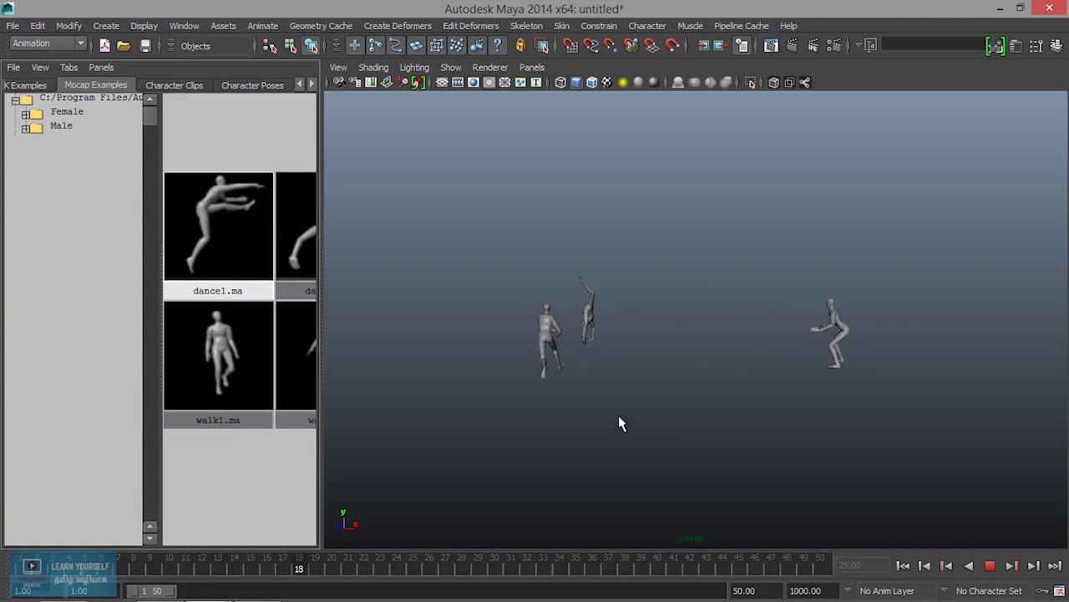
{"action": "scroll", "coordinate": [609, 400], "scroll_direction": "up", "scroll_amount": 5}
{"action": "mouse_move", "coordinate": [610, 400]}
{"action": "middle_mouse_down", "text": "alt"}
{"action": "mouse_move", "coordinate": [666, 399]}
{"action": "mouse_move", "coordinate": [720, 350]}
{"action": "middle_mouse_up", "text": "alt"}
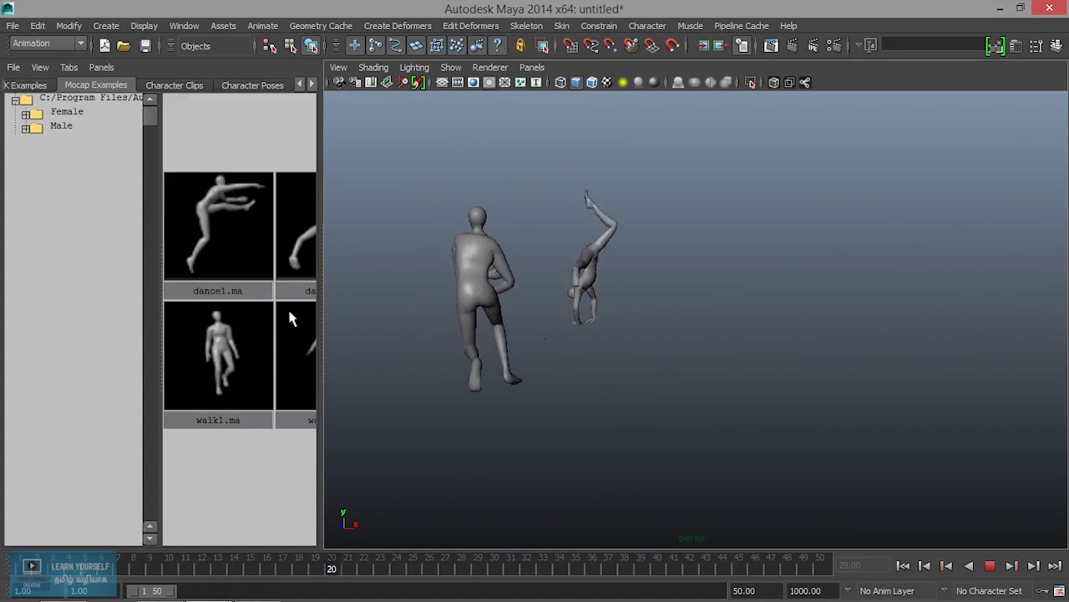
{"action": "scroll", "coordinate": [275, 363], "scroll_direction": "down", "scroll_amount": 2}
{"action": "scroll", "coordinate": [275, 368], "scroll_direction": "down", "scroll_amount": 2}
{"action": "scroll", "coordinate": [251, 371], "scroll_direction": "down", "scroll_amount": 2}
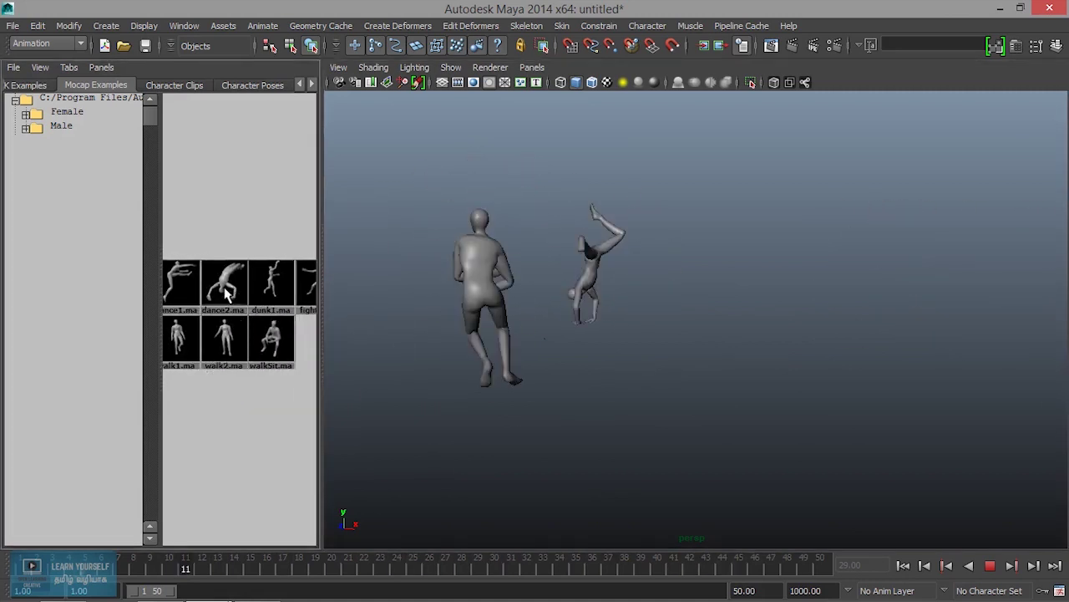
Step: Add the dance2.ma and fight3.ma clips, adjusting the view around the crowd of characters
{"action": "middle_click_drag", "start_coordinate": [224, 288], "coordinate": [603, 418]}
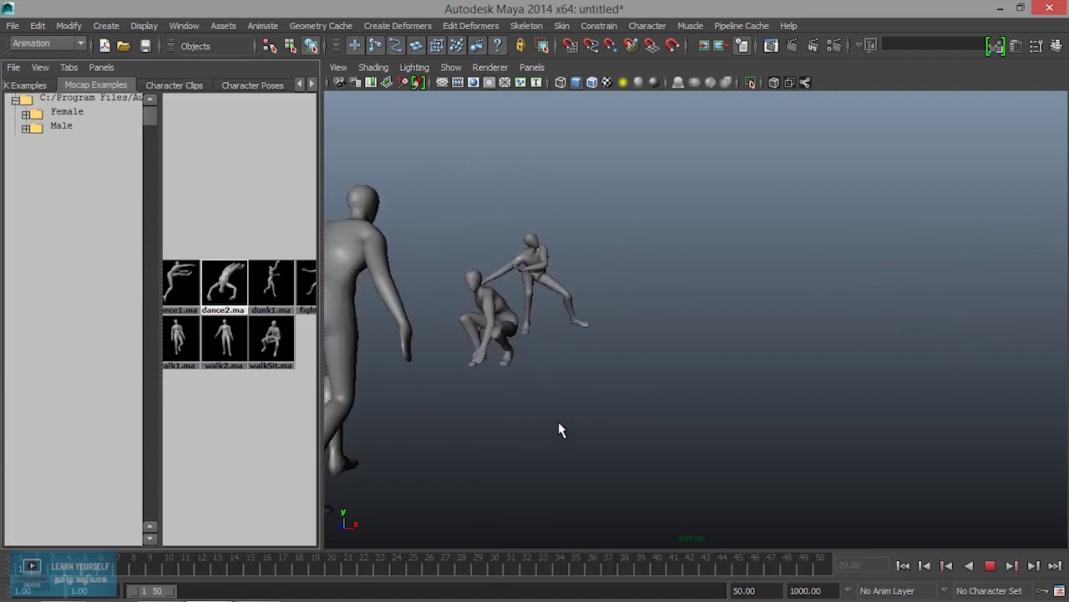
{"action": "left_click_drag", "start_coordinate": [559, 423], "coordinate": [552, 398], "text": "alt"}
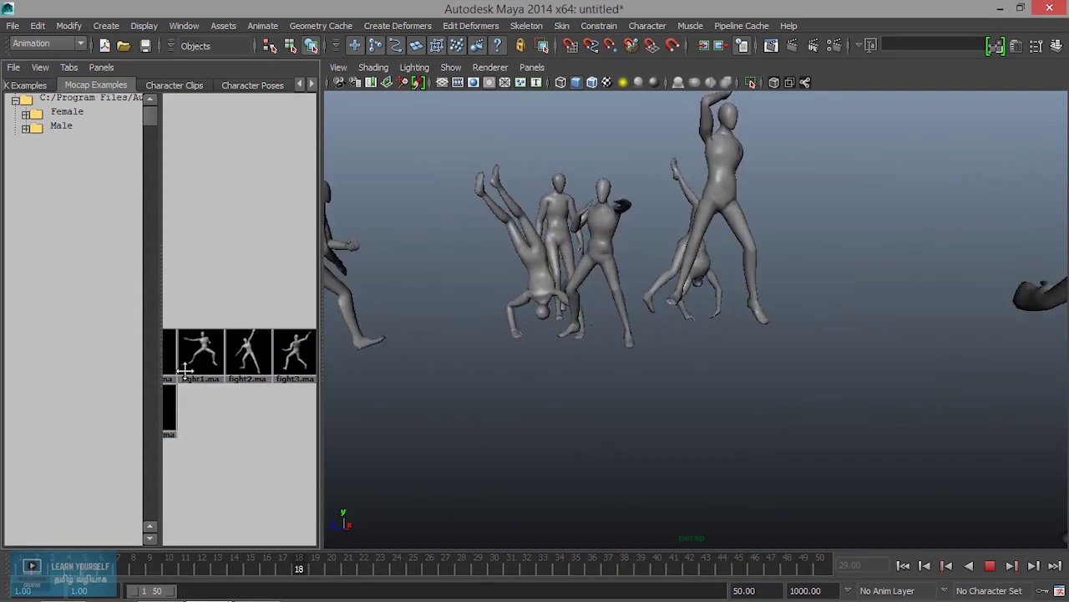
{"action": "left_click_drag", "start_coordinate": [528, 441], "coordinate": [512, 443], "text": "alt"}
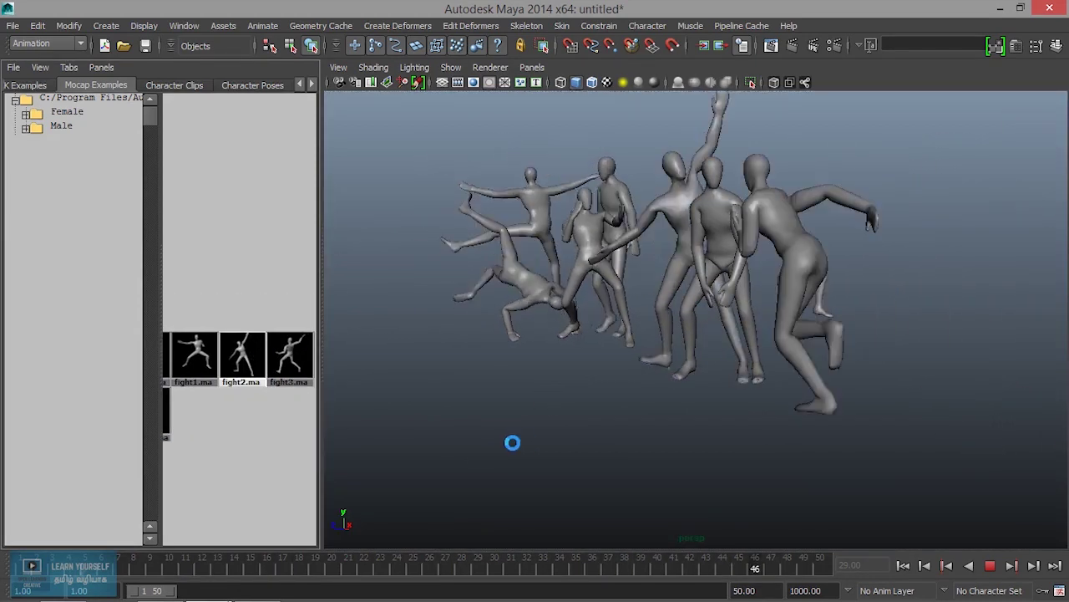
{"action": "middle_click_drag", "start_coordinate": [294, 366], "coordinate": [443, 427]}
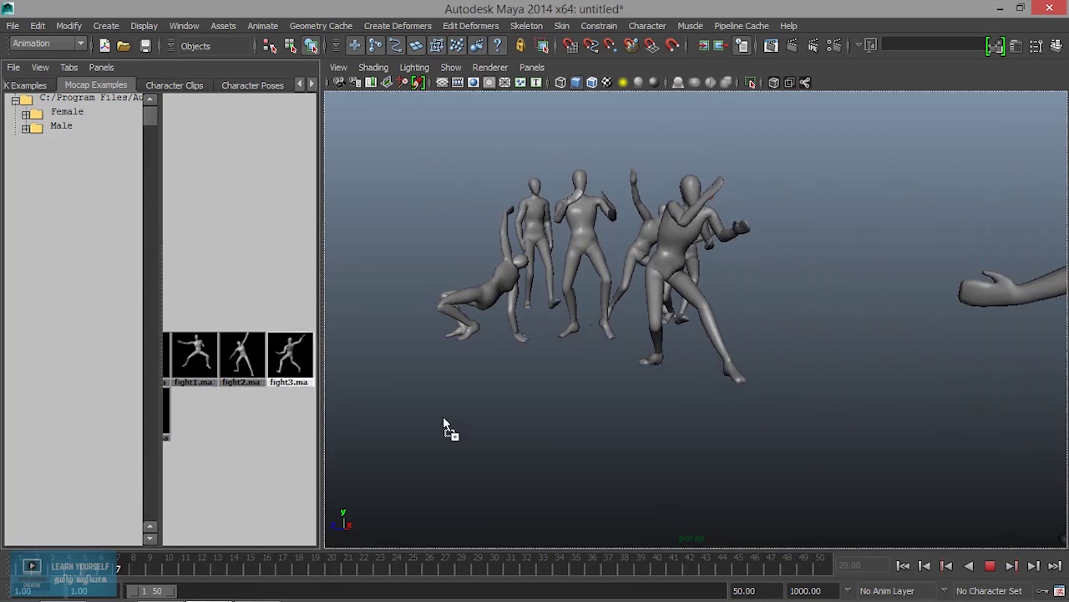
{"action": "mouse_move", "coordinate": [566, 444]}
{"action": "left_mouse_down", "text": "alt"}
{"action": "mouse_move", "coordinate": [594, 367]}
{"action": "mouse_move", "coordinate": [763, 382]}
{"action": "mouse_move", "coordinate": [718, 368]}
{"action": "left_mouse_up", "text": "alt"}
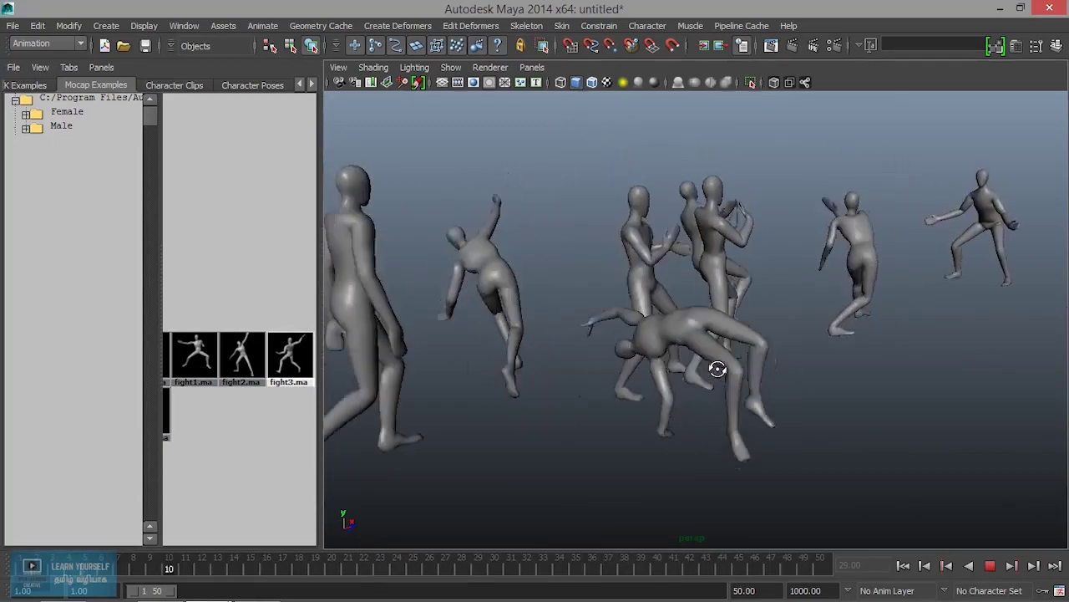